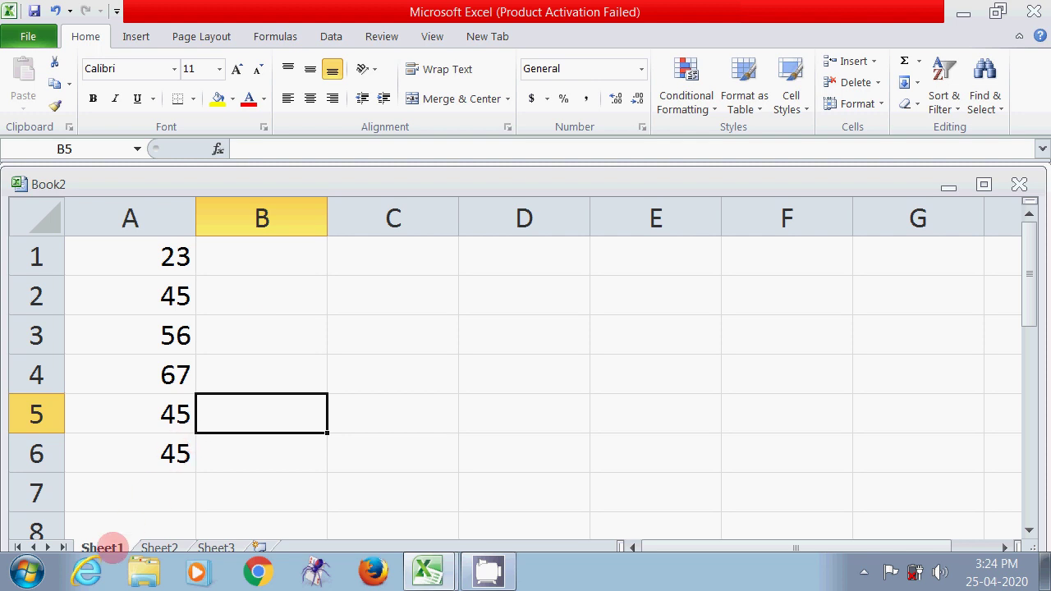
- Check Sheet2 and confirm Sheet3 is empty, then return to Sheet1
{"action": "left_click", "coordinate": [160, 548]}
{"action": "left_click", "coordinate": [216, 548]}
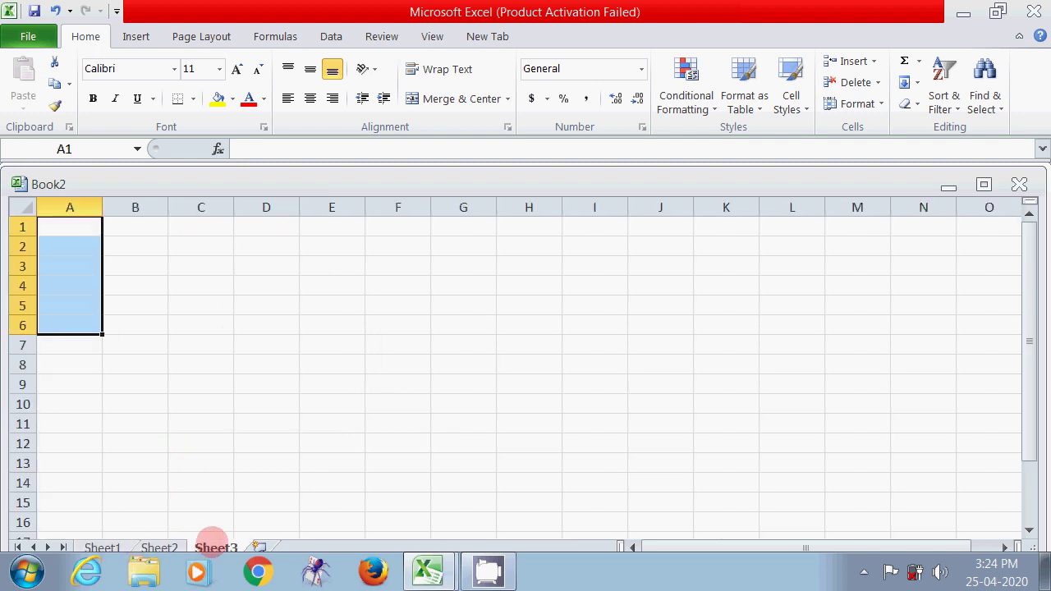
{"action": "left_click", "coordinate": [100, 547]}
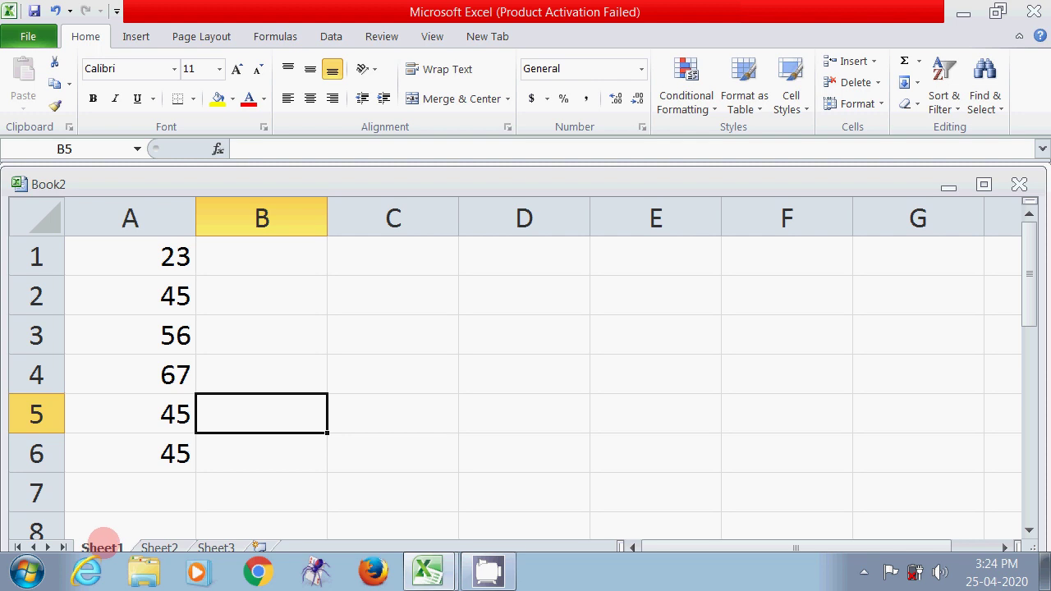
- Select the six values in A1:A6 on Sheet1
{"action": "left_click", "coordinate": [129, 453]}
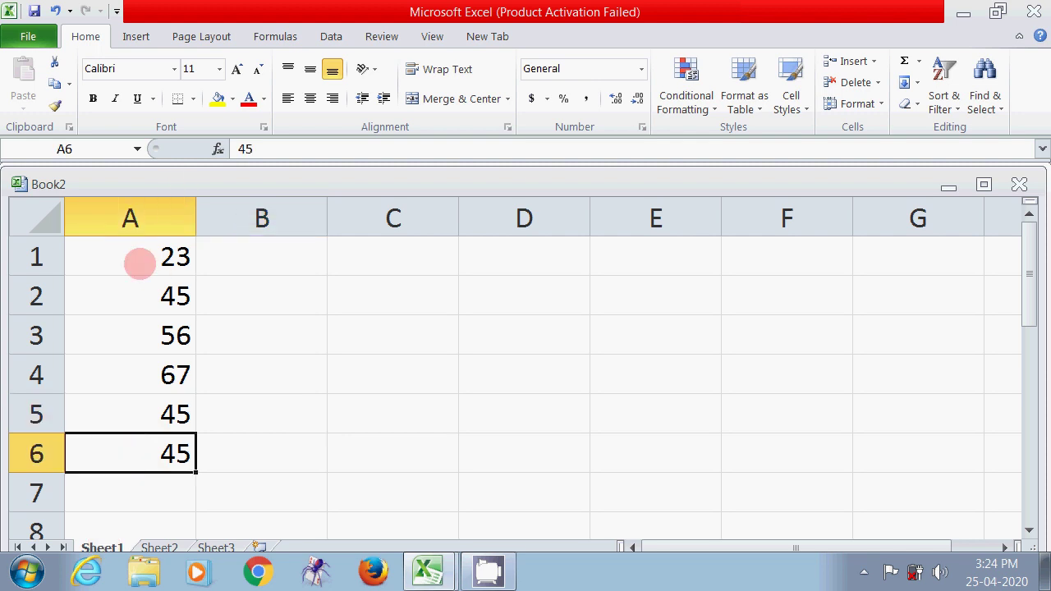
{"action": "left_click", "coordinate": [137, 255]}
{"action": "left_click_drag", "start_coordinate": [137, 256], "coordinate": [175, 450]}
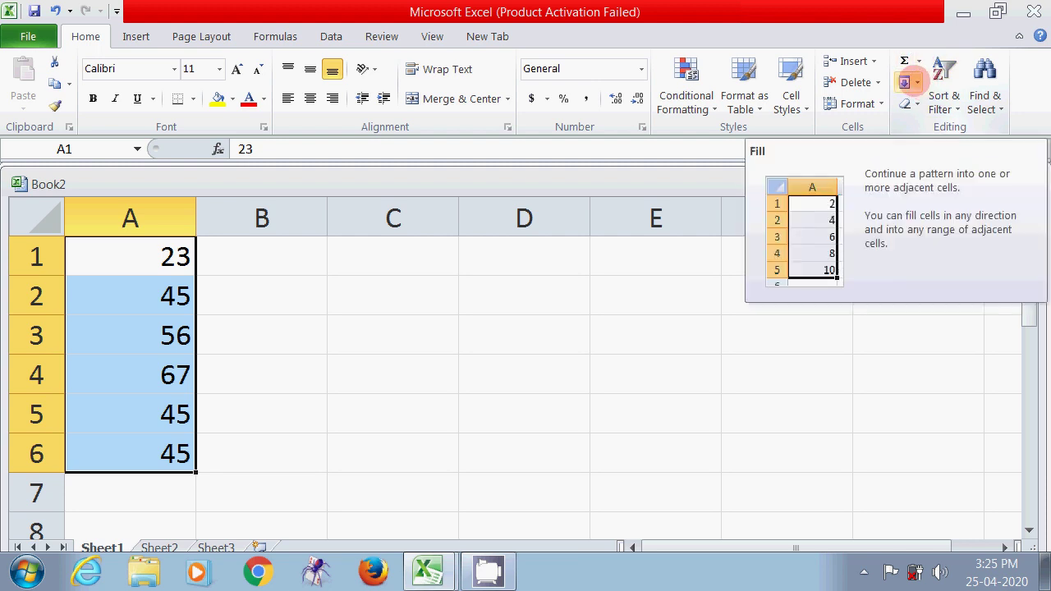
- Find Fill > Across Worksheets unavailable, then group Sheet2 and Sheet3 with Sheet1
{"action": "left_click", "coordinate": [911, 82]}
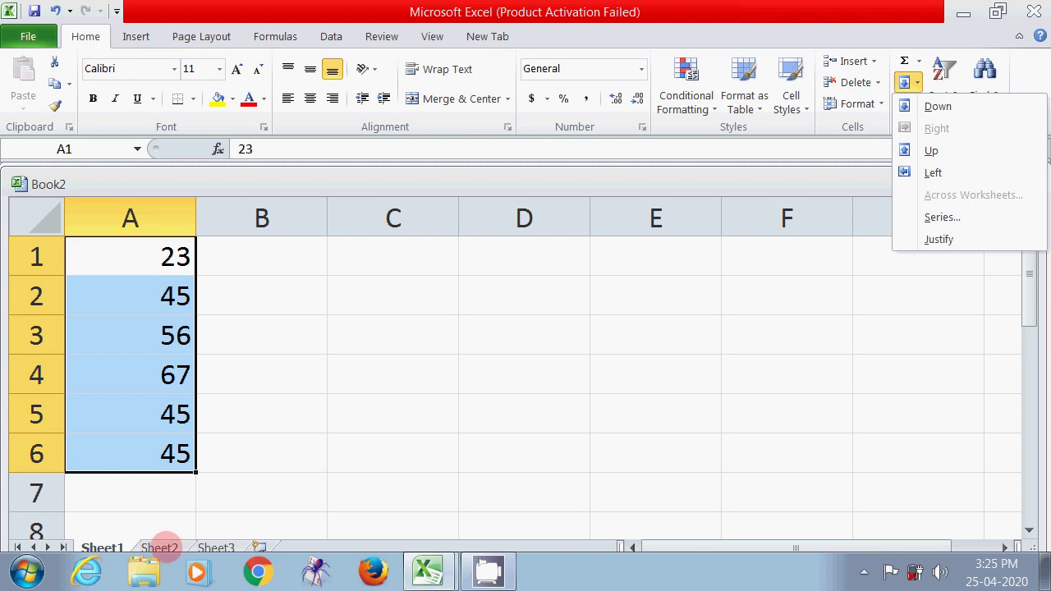
{"action": "left_click", "coordinate": [160, 548]}
{"action": "left_click", "coordinate": [216, 547], "text": "shift"}
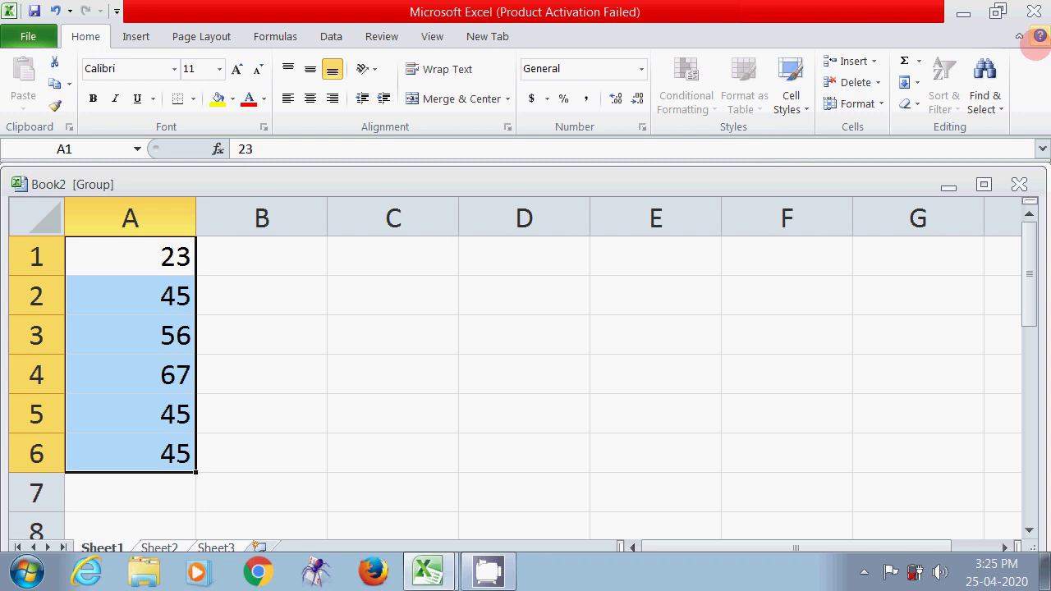
- Fill A1:A6 across the grouped worksheets with the All option
{"action": "left_click", "coordinate": [918, 82]}
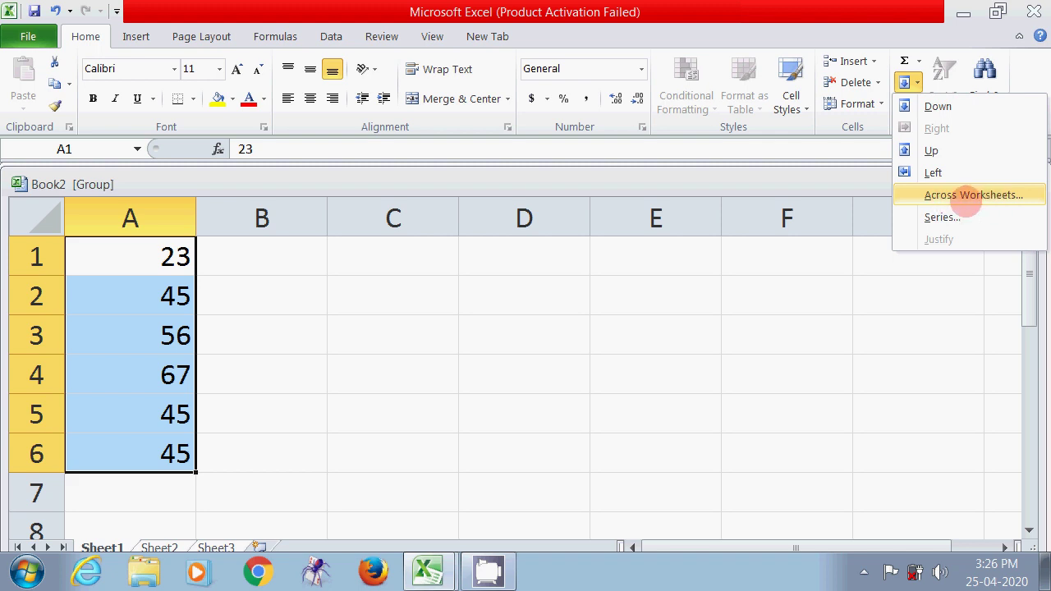
{"action": "left_click", "coordinate": [997, 195]}
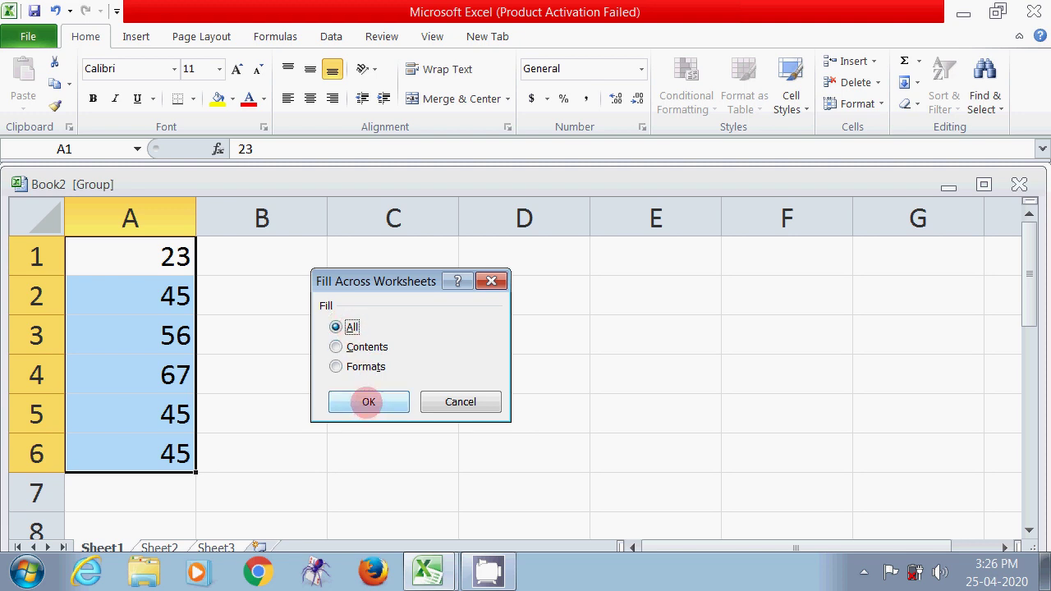
{"action": "left_click", "coordinate": [368, 402]}
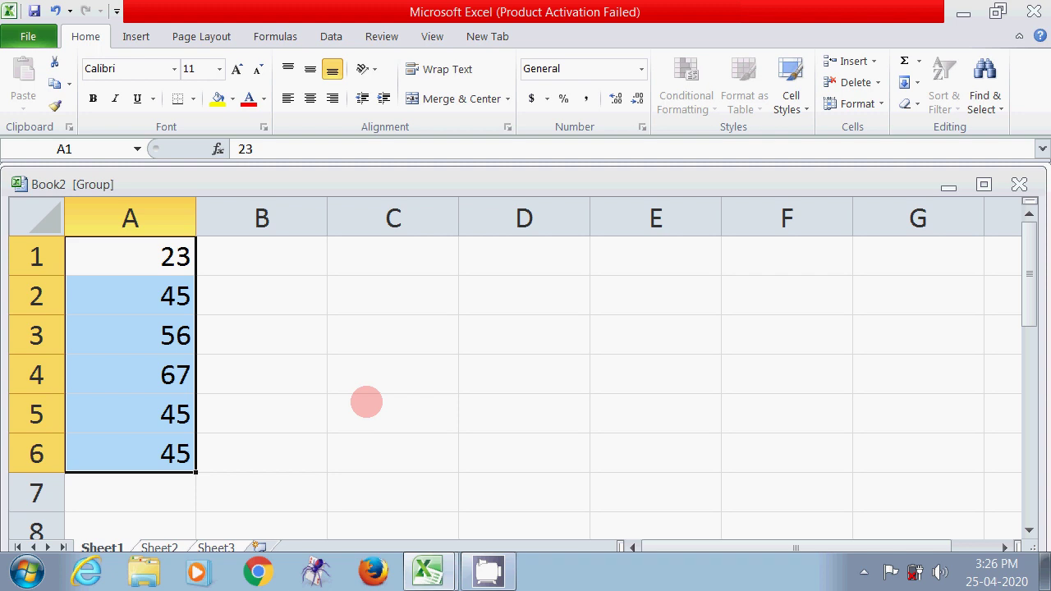
- Verify Sheet2 and Sheet3 now hold 23, 45, 56, 67, 45, 45 in A1:A6
{"action": "left_click", "coordinate": [164, 547]}
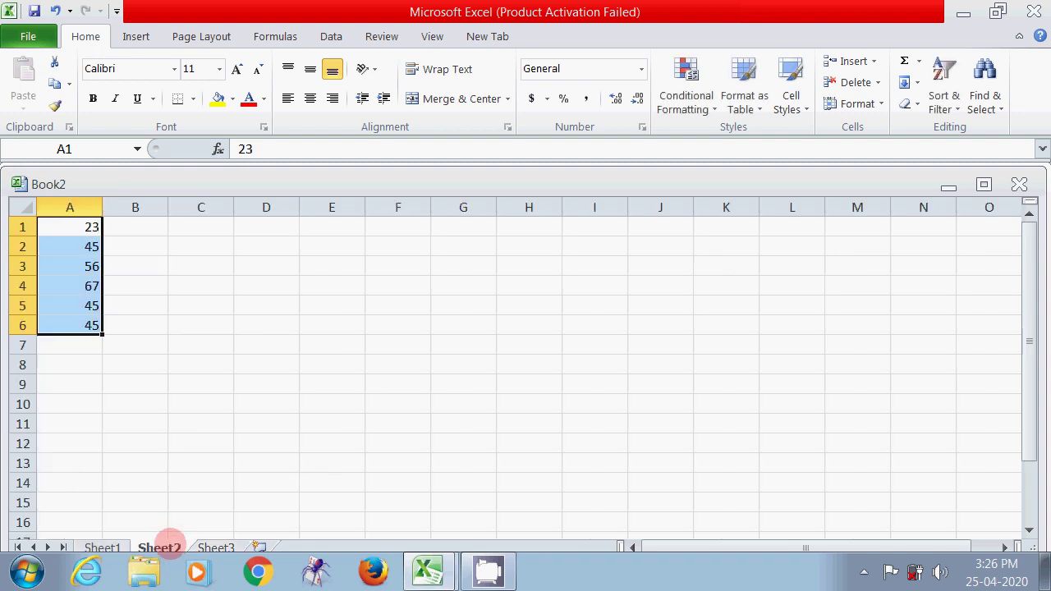
{"action": "left_click", "coordinate": [79, 233]}
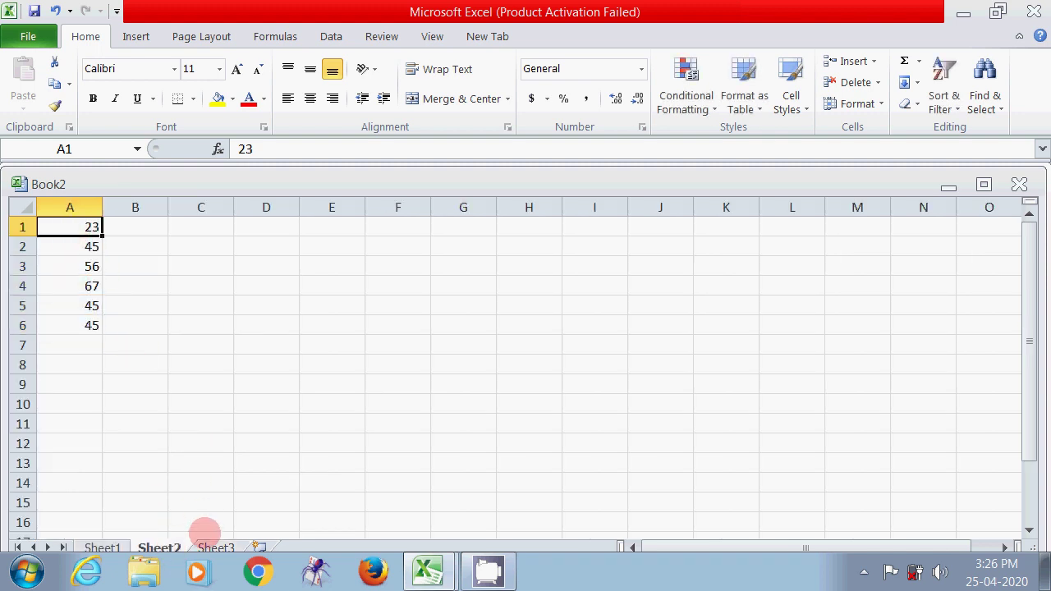
{"action": "left_click", "coordinate": [216, 547]}
{"action": "left_click", "coordinate": [146, 343]}
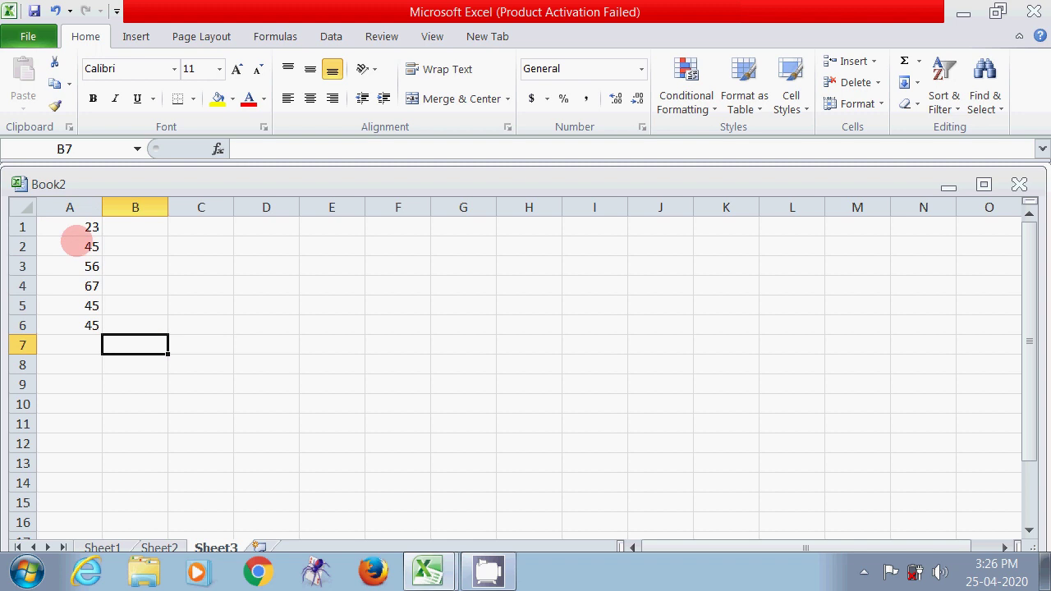
{"action": "left_click", "coordinate": [73, 230]}
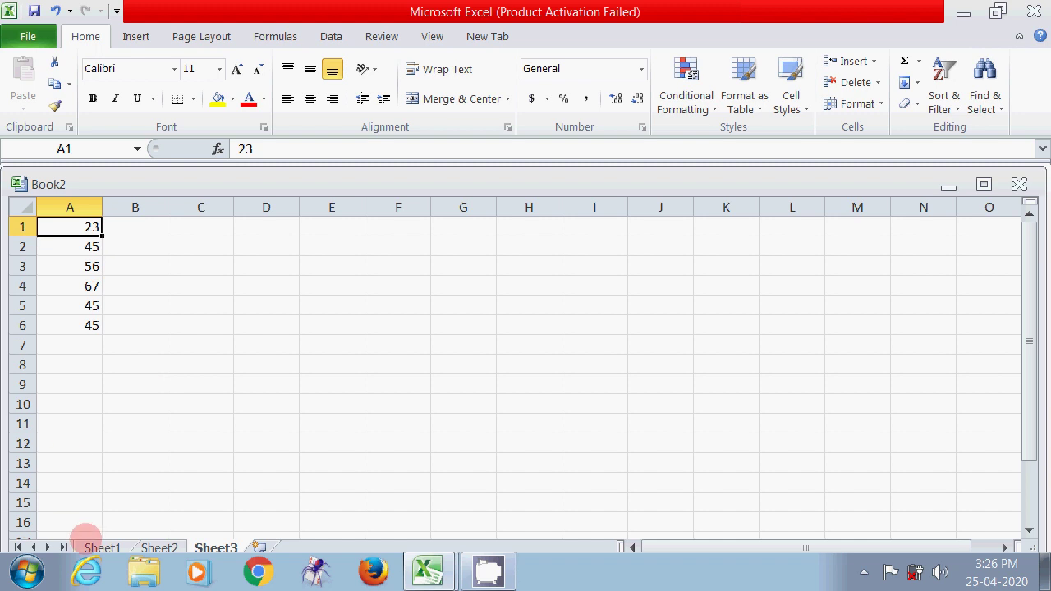
- Return to Sheet1 and reselect the values in A1:A6
{"action": "left_click", "coordinate": [100, 548]}
{"action": "left_click", "coordinate": [280, 437]}
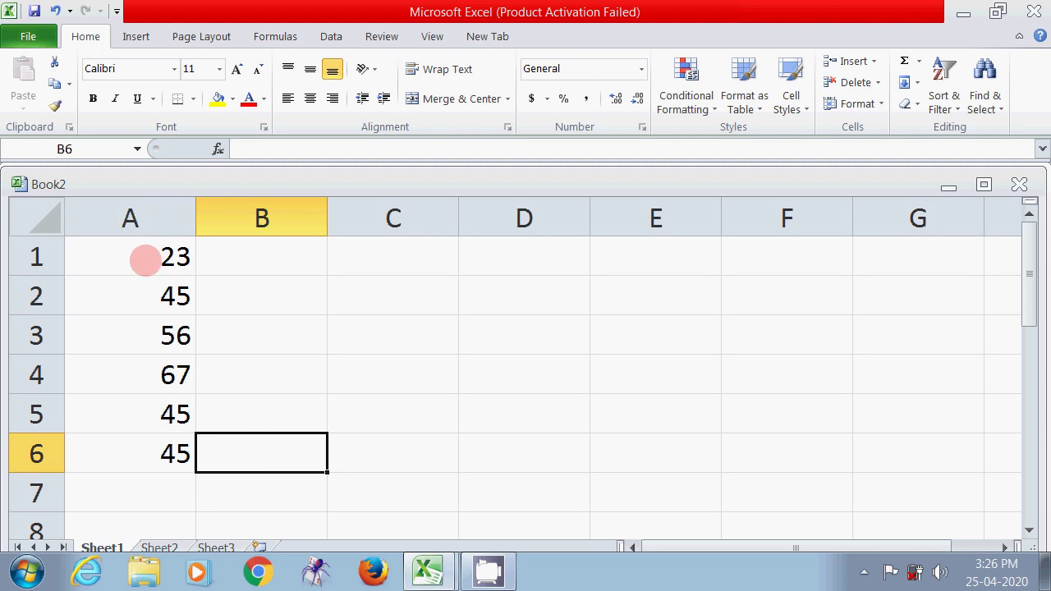
{"action": "left_click_drag", "start_coordinate": [144, 267], "coordinate": [140, 445]}
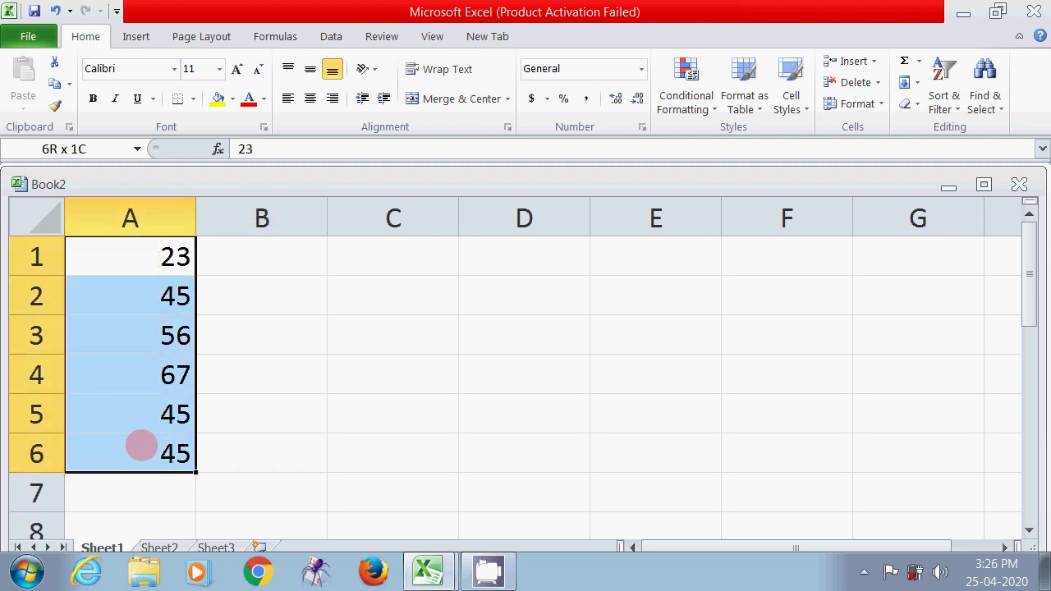
- Give Sheet1's A1:A2 (23 and 45) a yellow fill, then reselect A1:A6
{"action": "left_click", "coordinate": [319, 423]}
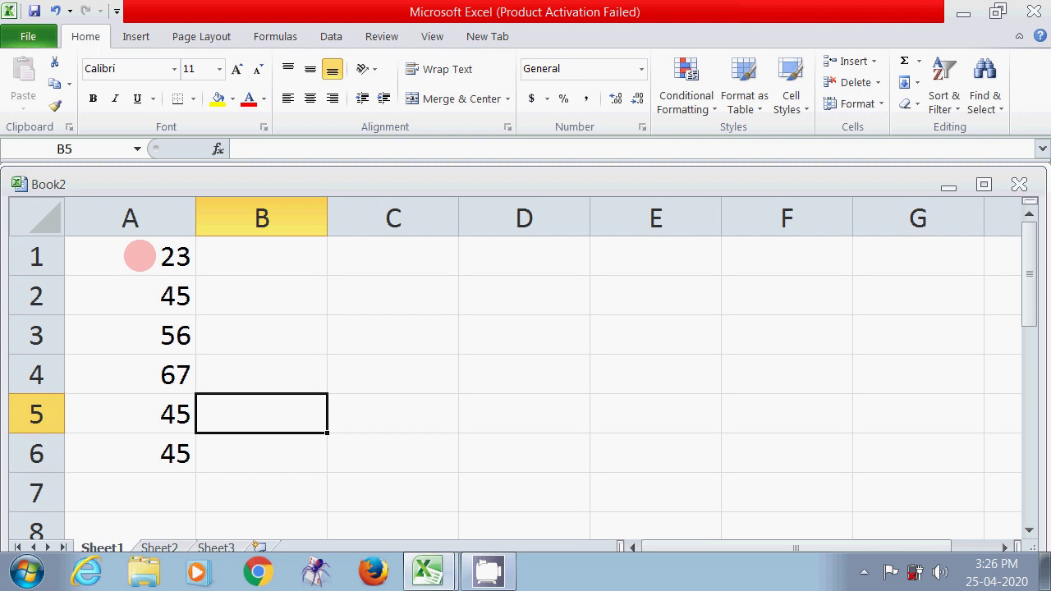
{"action": "left_click_drag", "start_coordinate": [141, 267], "coordinate": [143, 336]}
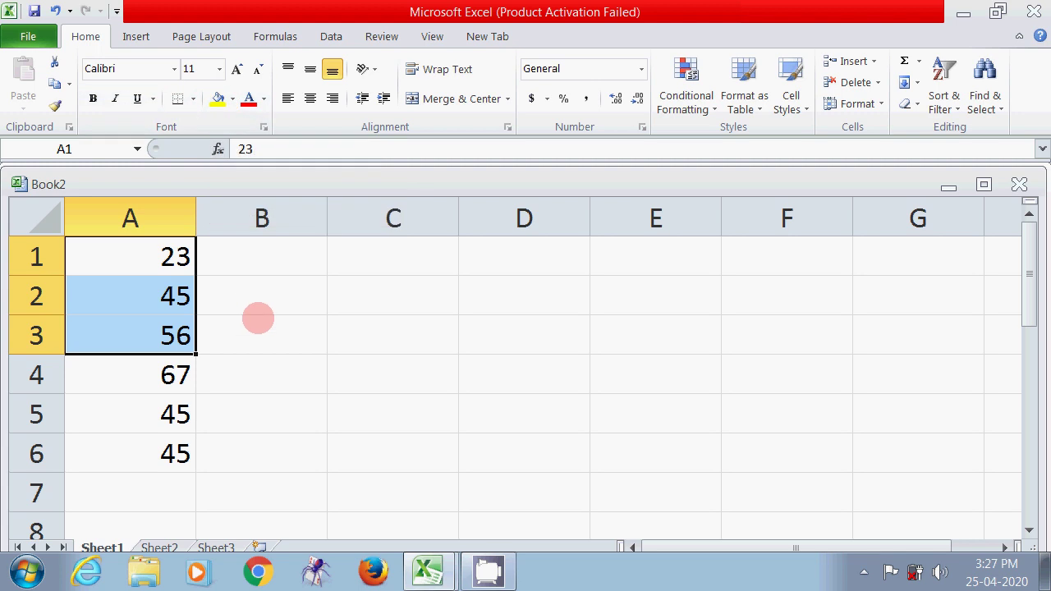
{"action": "left_click", "coordinate": [258, 317]}
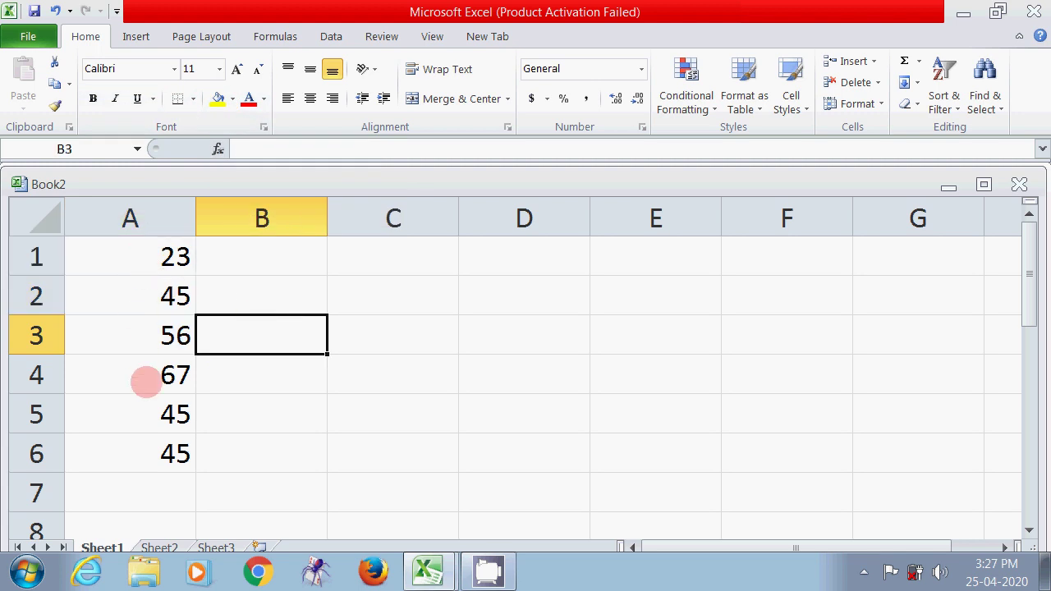
{"action": "left_click", "coordinate": [145, 254]}
{"action": "left_click_drag", "start_coordinate": [146, 254], "coordinate": [145, 296]}
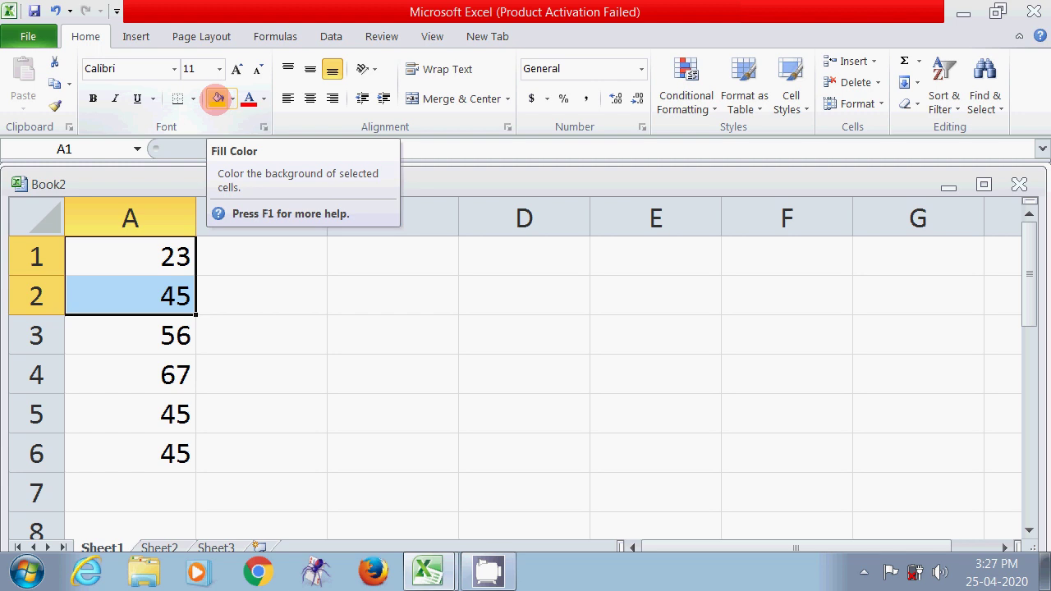
{"action": "left_click", "coordinate": [218, 97]}
{"action": "left_click", "coordinate": [244, 369]}
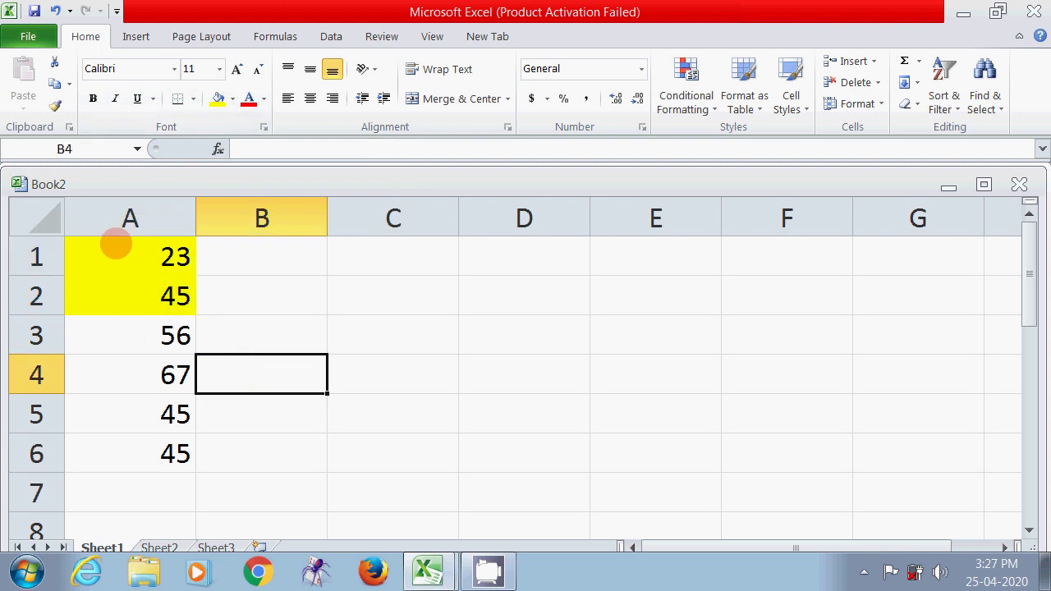
{"action": "left_click_drag", "start_coordinate": [117, 243], "coordinate": [148, 443]}
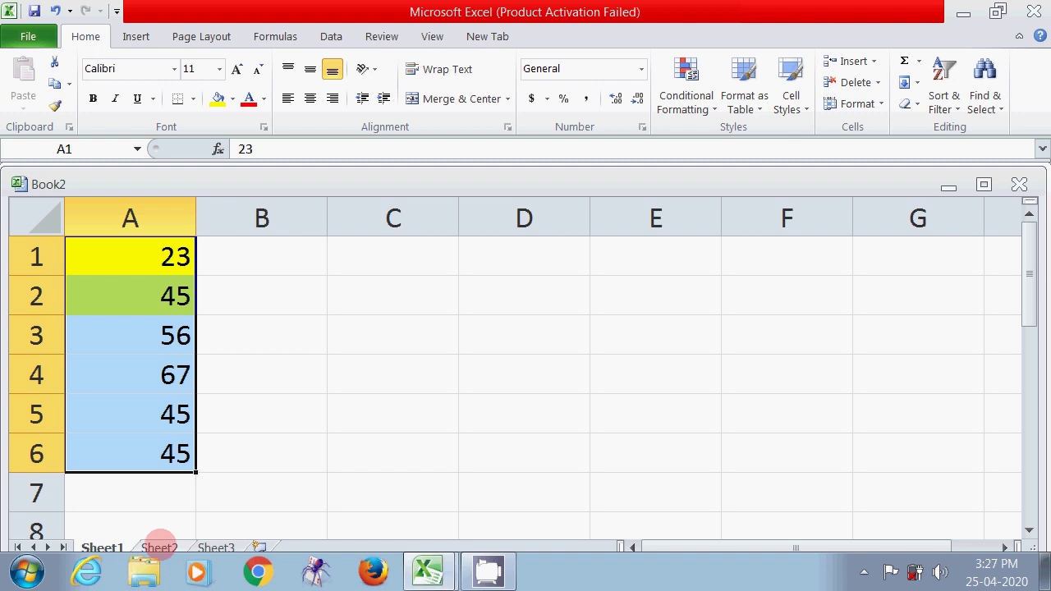
- Delete the copied values in A1:A6 on Sheet3 and Sheet2
{"action": "left_click", "coordinate": [156, 546]}
{"action": "left_click", "coordinate": [216, 547]}
{"action": "left_click", "coordinate": [134, 266]}
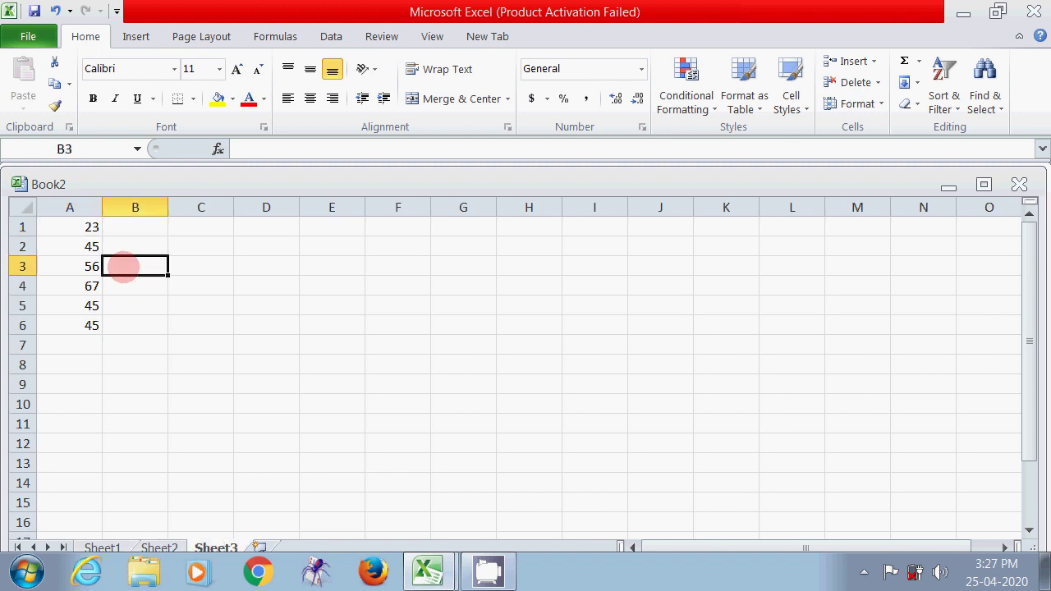
{"action": "left_click_drag", "start_coordinate": [89, 235], "coordinate": [84, 326]}
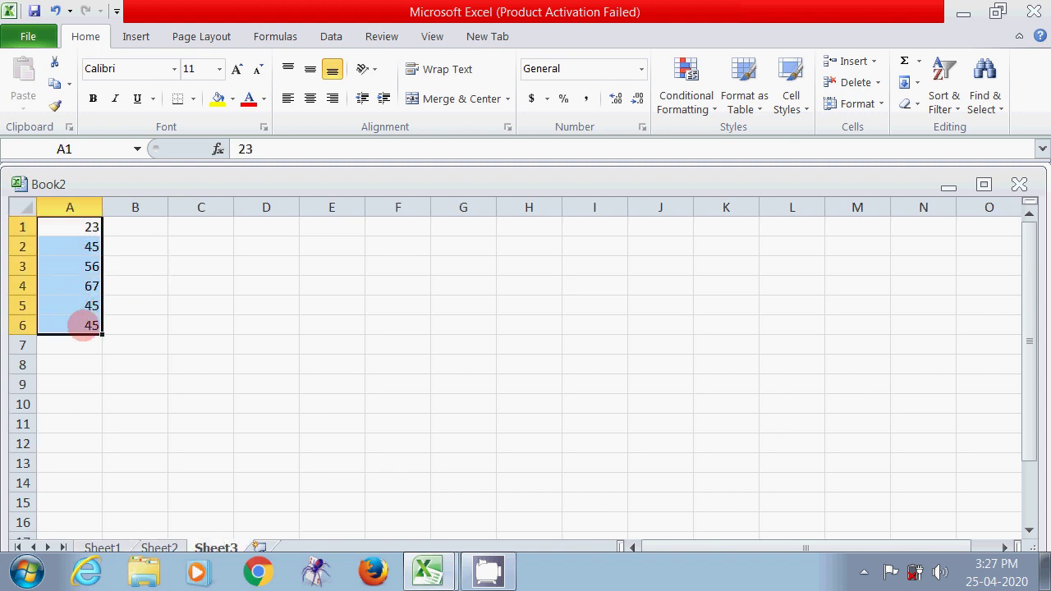
{"action": "key", "text": "Delete"}
{"action": "left_click", "coordinate": [159, 547]}
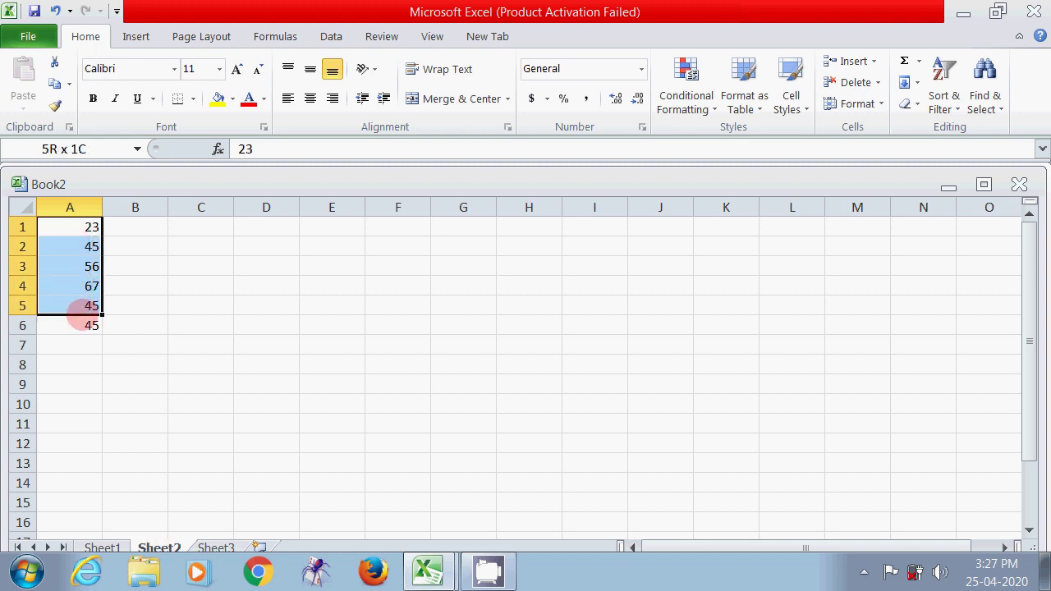
{"action": "left_click_drag", "start_coordinate": [79, 302], "coordinate": [85, 323]}
{"action": "key", "text": "Delete"}
{"action": "left_click", "coordinate": [103, 394]}
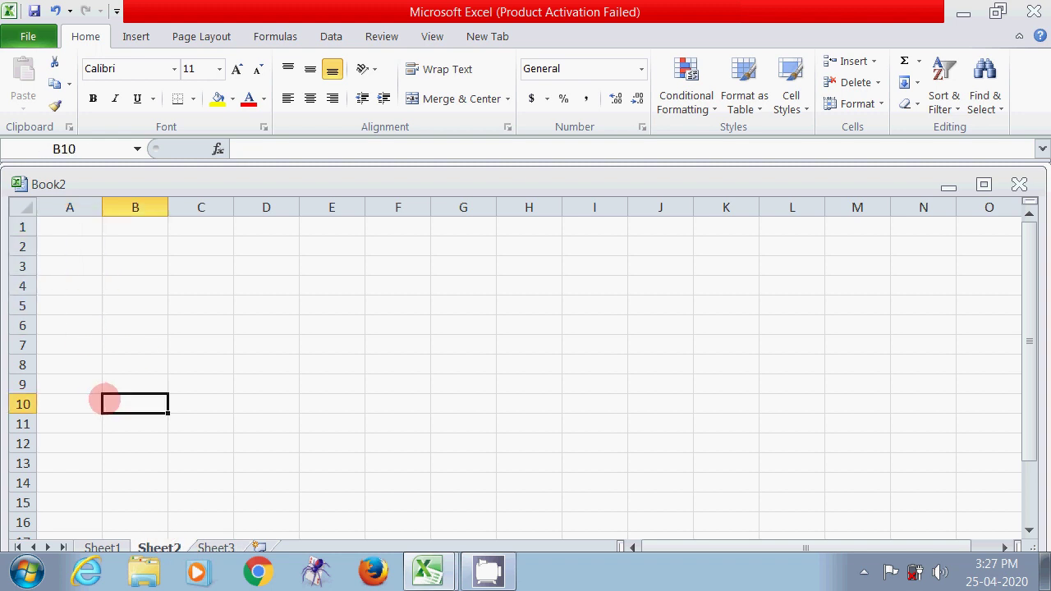
- Select A1:A6 on Sheet1 and group Sheet2 with it
{"action": "left_click", "coordinate": [102, 548]}
{"action": "left_click", "coordinate": [207, 399]}
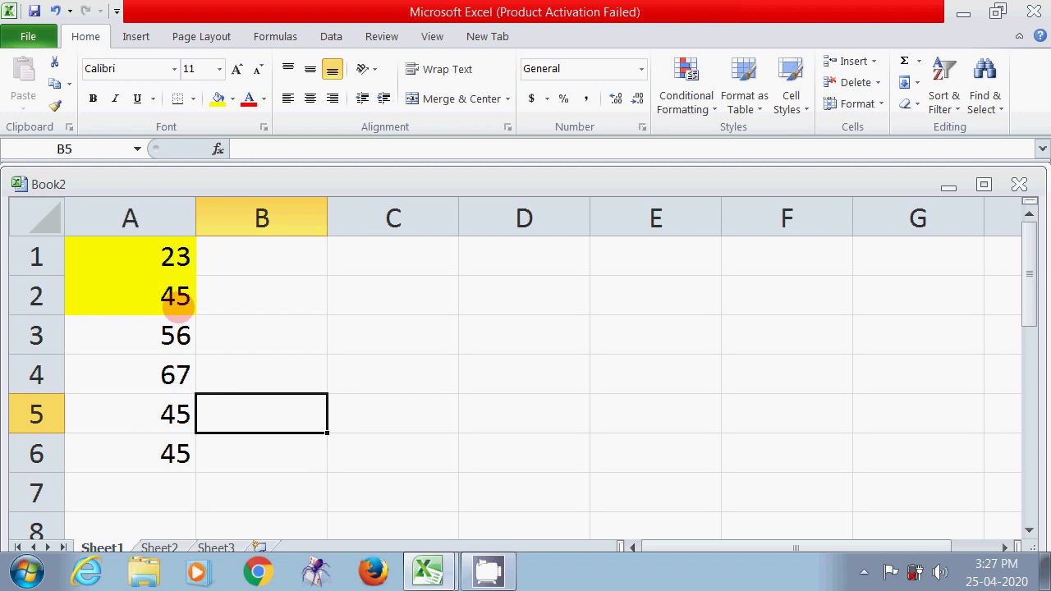
{"action": "left_click_drag", "start_coordinate": [127, 256], "coordinate": [133, 445]}
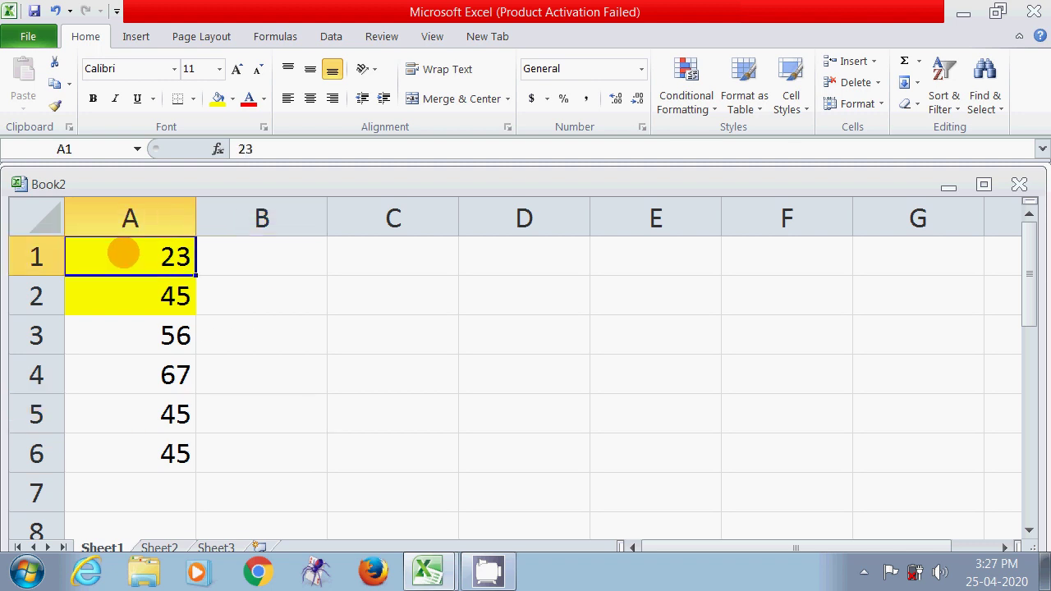
{"action": "left_click", "coordinate": [373, 377]}
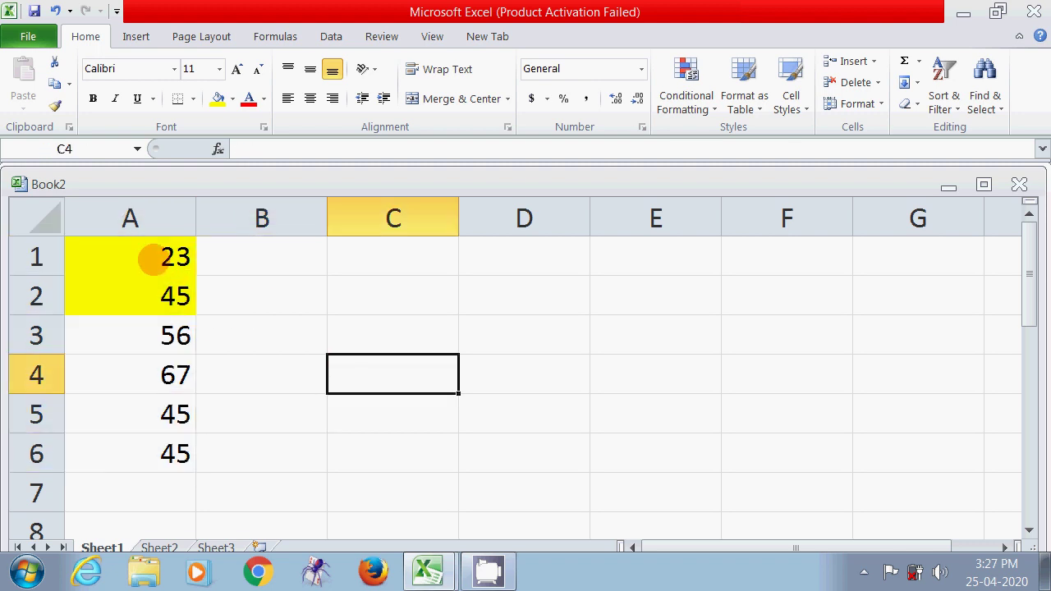
{"action": "left_click", "coordinate": [307, 301]}
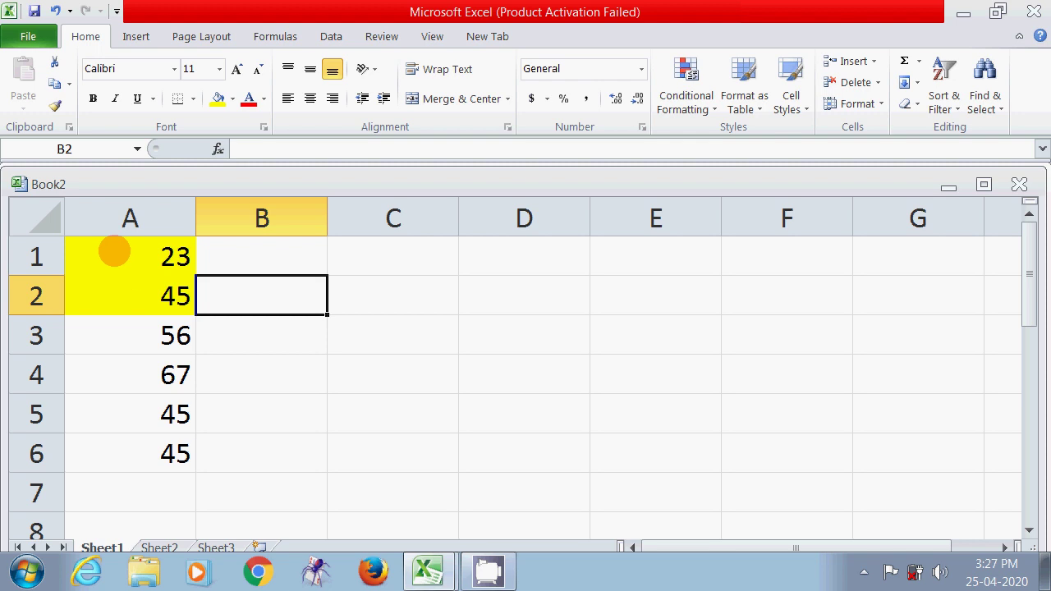
{"action": "left_click_drag", "start_coordinate": [112, 249], "coordinate": [153, 429]}
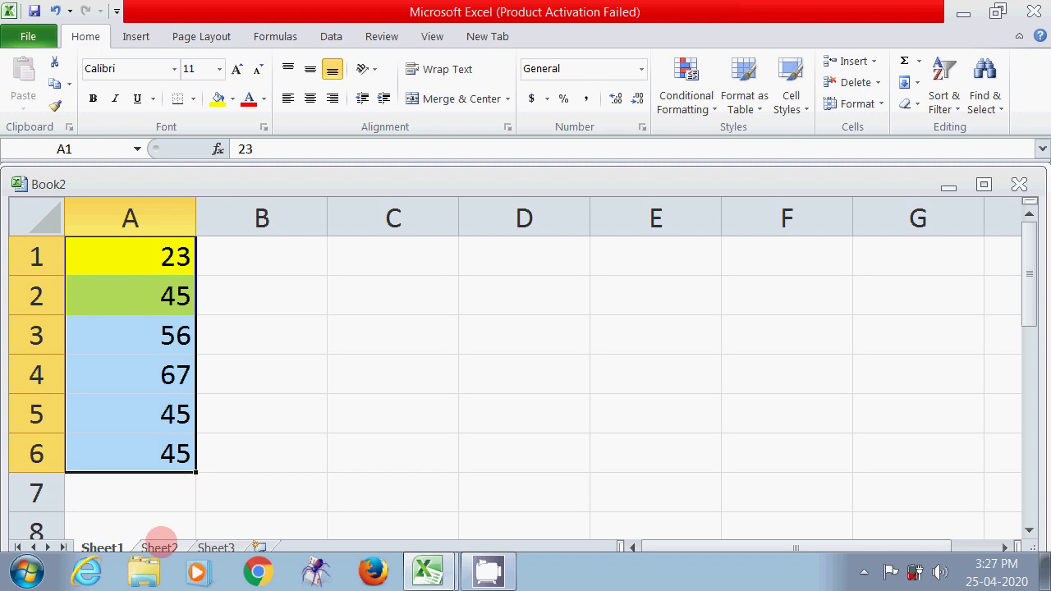
{"action": "left_click", "coordinate": [158, 547], "text": "ctrl"}
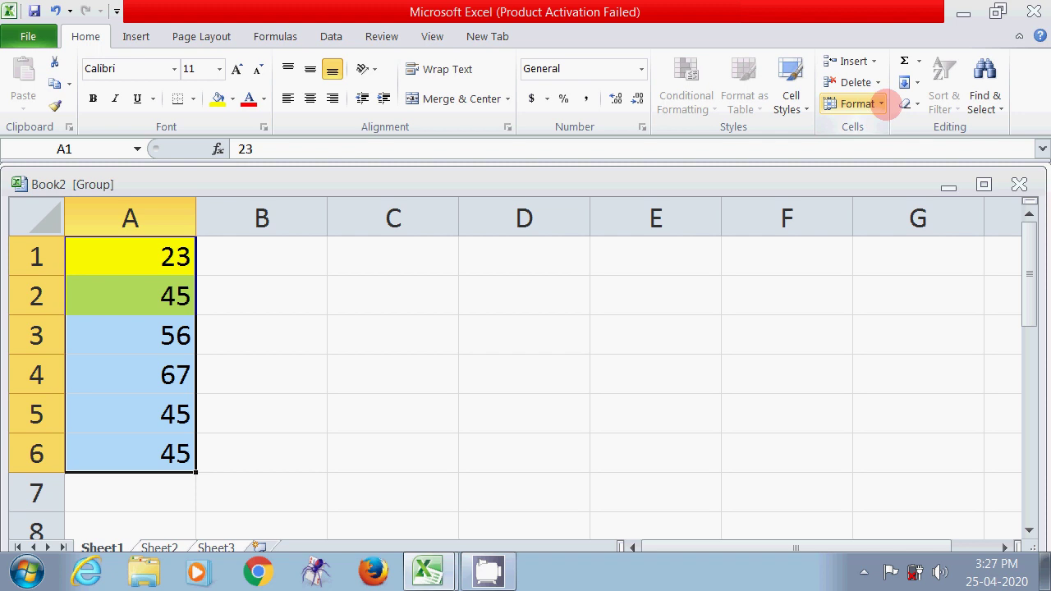
- Fill A1:A6 across the grouped sheets using the Formats option only
{"action": "left_click", "coordinate": [910, 82]}
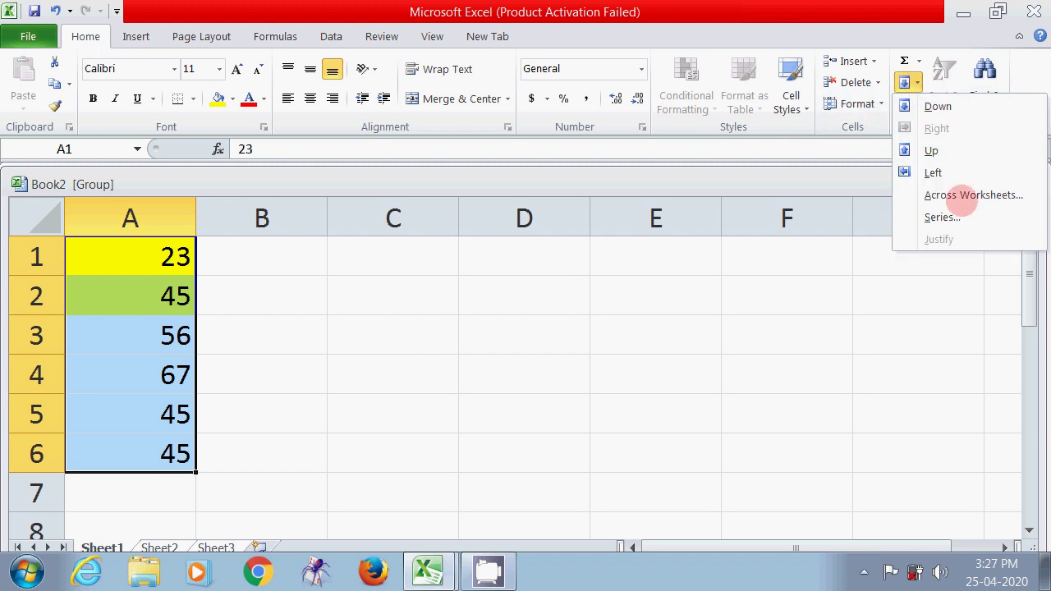
{"action": "left_click", "coordinate": [961, 197]}
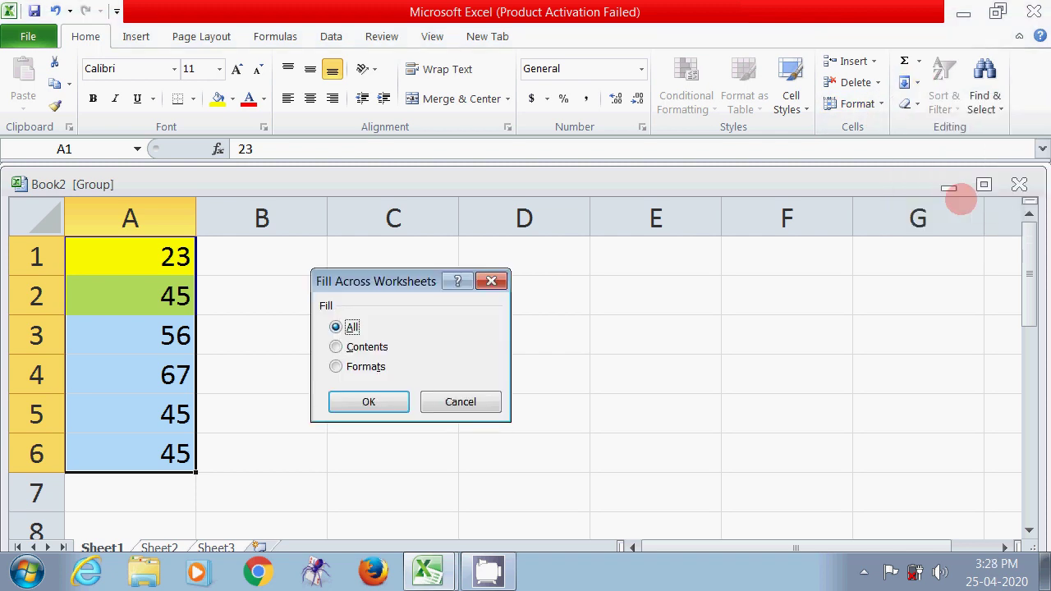
{"action": "left_click", "coordinate": [344, 326]}
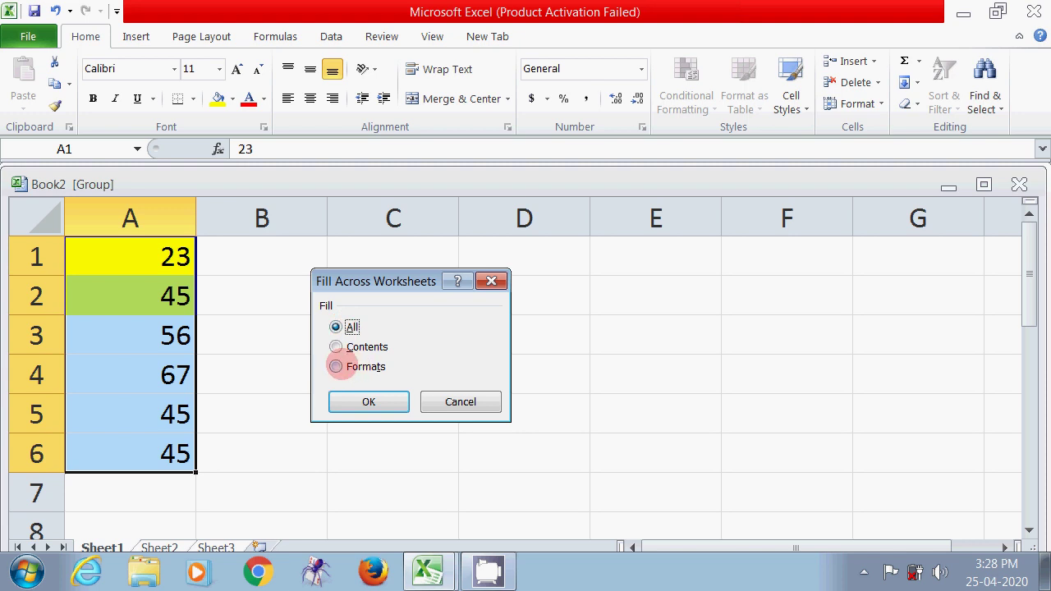
{"action": "left_click", "coordinate": [337, 367]}
{"action": "left_click", "coordinate": [369, 402]}
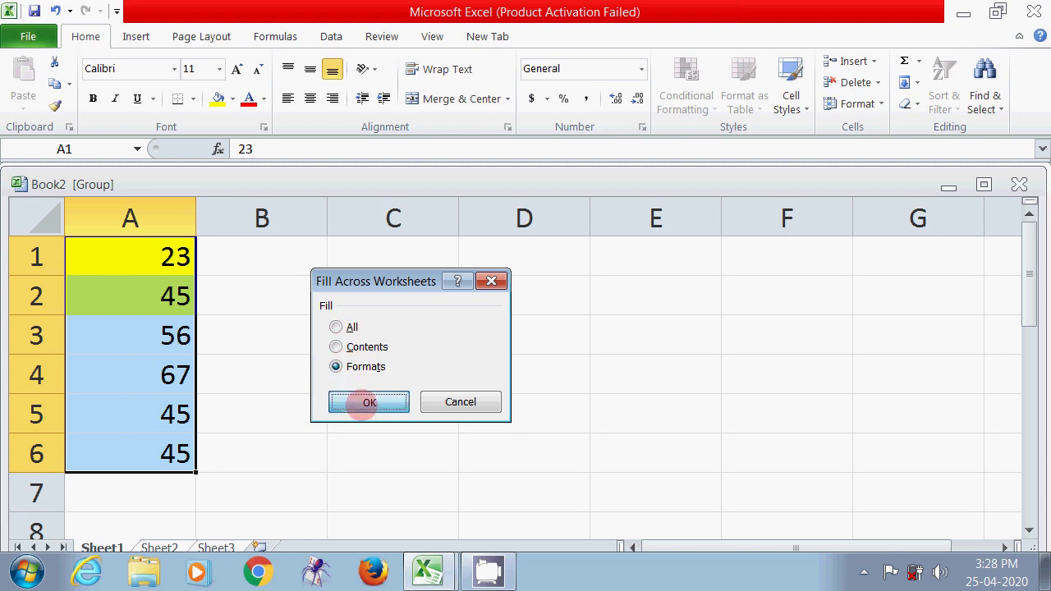
- Inspect the copied fills, selecting the yellow A1:A2 on Sheet3, then return to Sheet1
{"action": "left_click", "coordinate": [159, 548]}
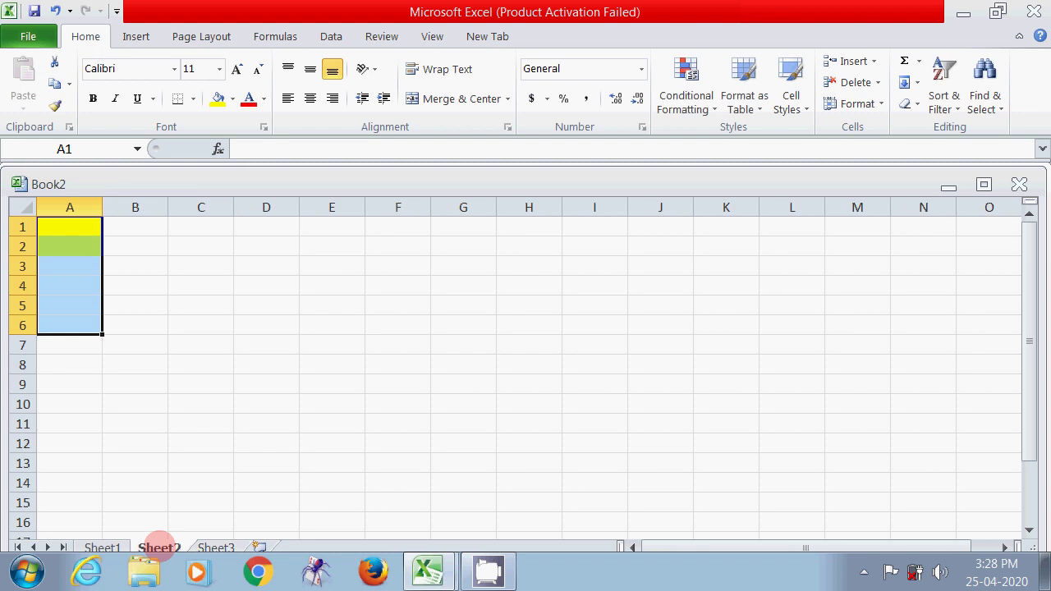
{"action": "left_click", "coordinate": [215, 548]}
{"action": "left_click", "coordinate": [247, 385]}
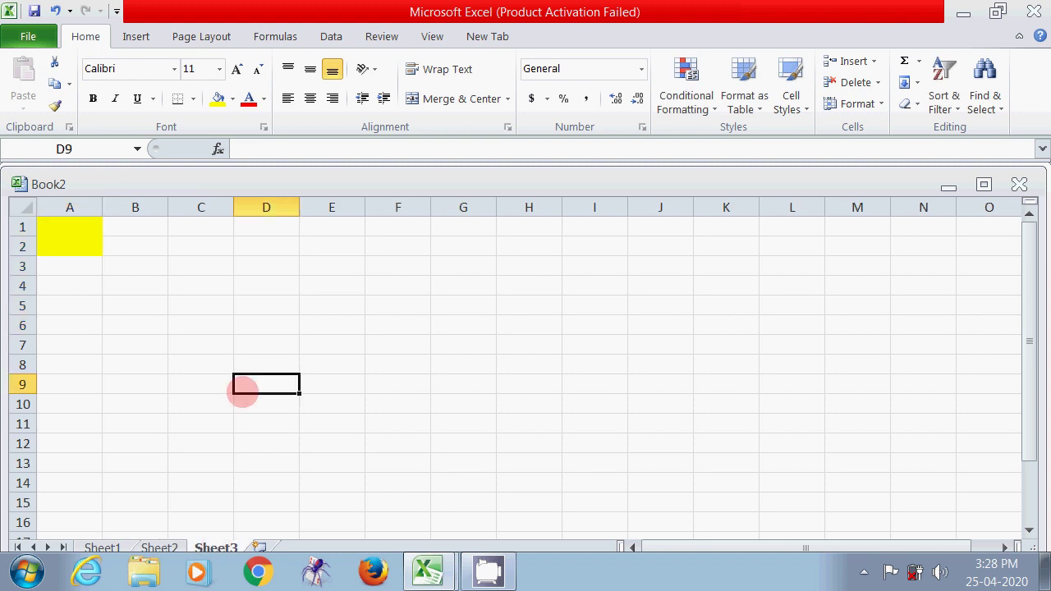
{"action": "left_click", "coordinate": [72, 228]}
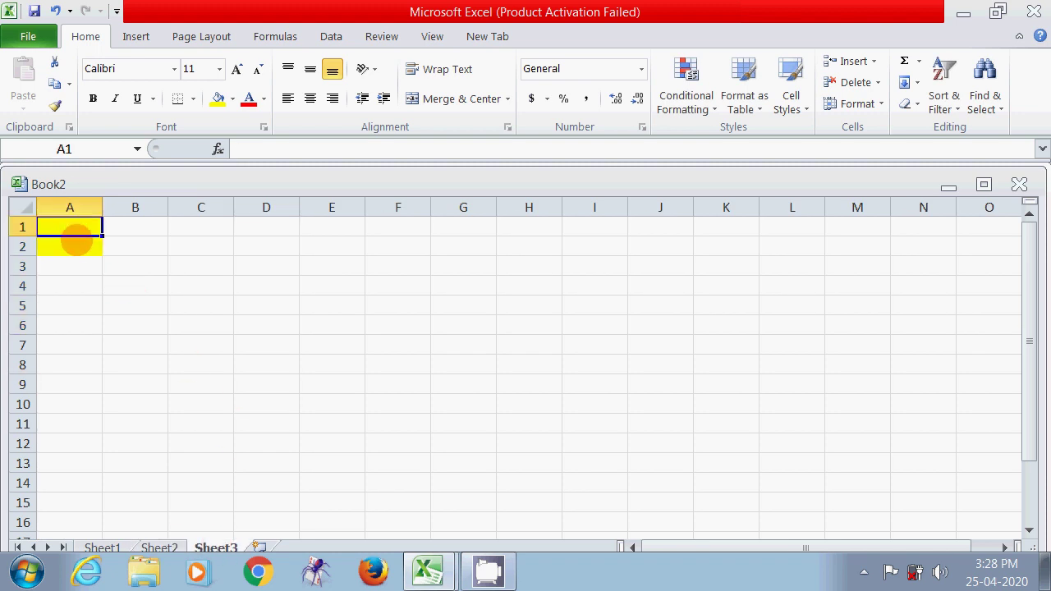
{"action": "left_click", "coordinate": [75, 246]}
{"action": "left_click_drag", "start_coordinate": [74, 227], "coordinate": [79, 243]}
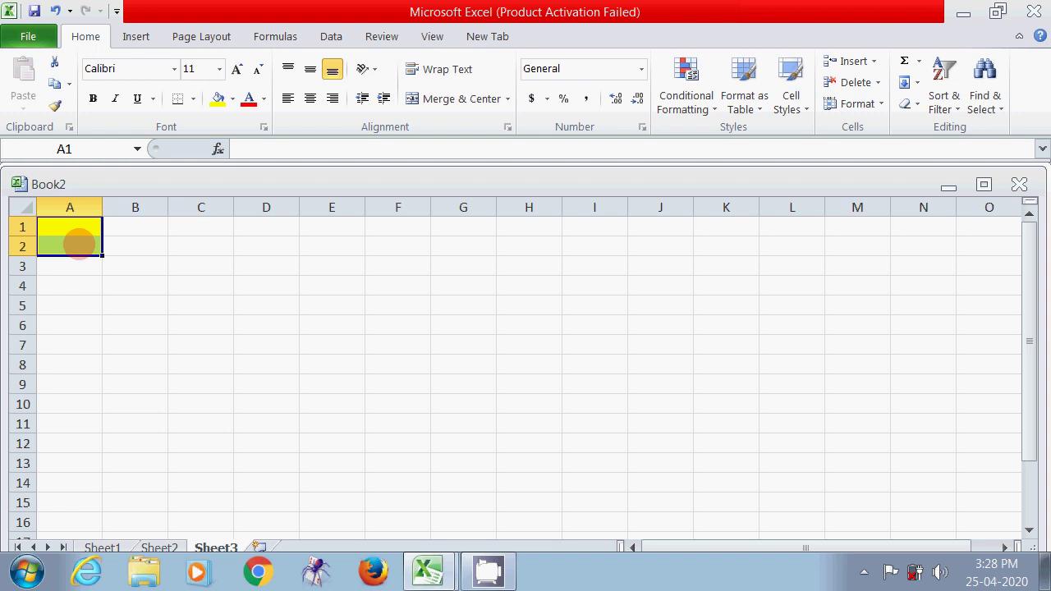
{"action": "left_click", "coordinate": [92, 304]}
{"action": "left_click_drag", "start_coordinate": [66, 223], "coordinate": [72, 248]}
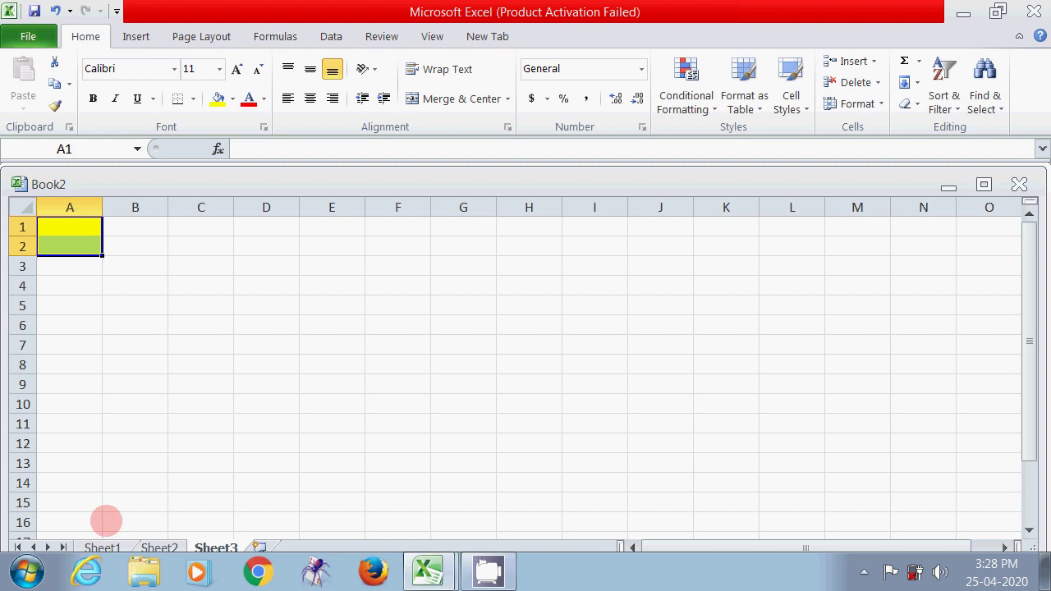
{"action": "left_click", "coordinate": [103, 547]}
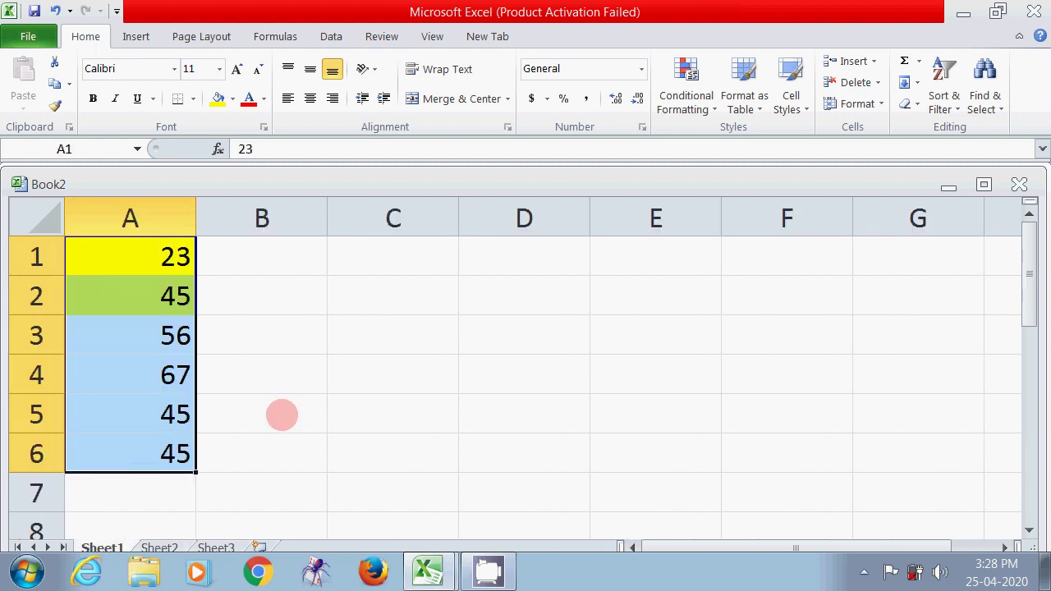
- Undo the formatting copied onto Sheet2 with Ctrl+Z
{"action": "left_click", "coordinate": [282, 414]}
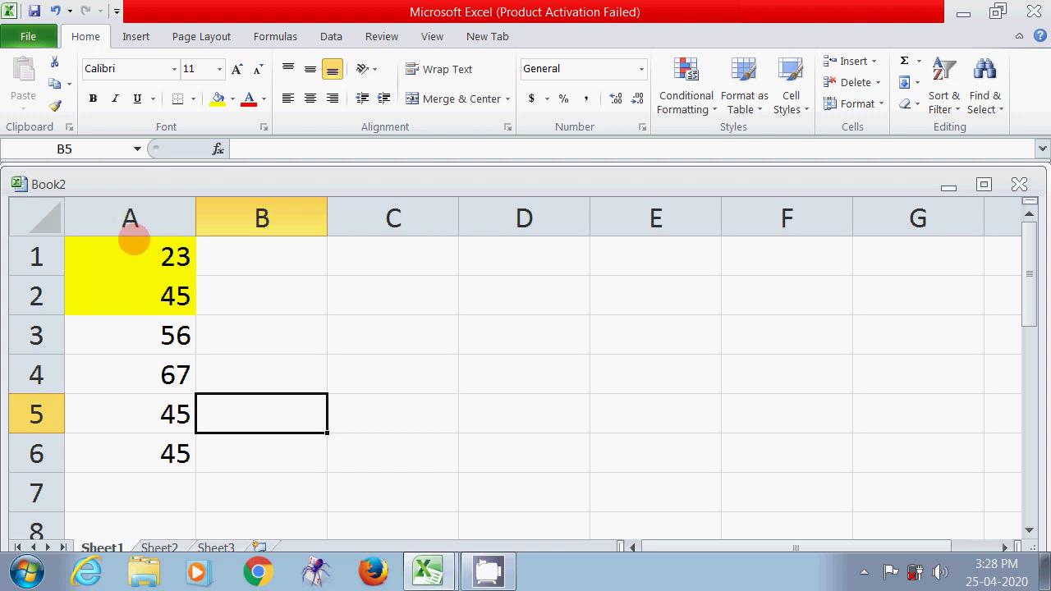
{"action": "left_click_drag", "start_coordinate": [140, 265], "coordinate": [147, 470]}
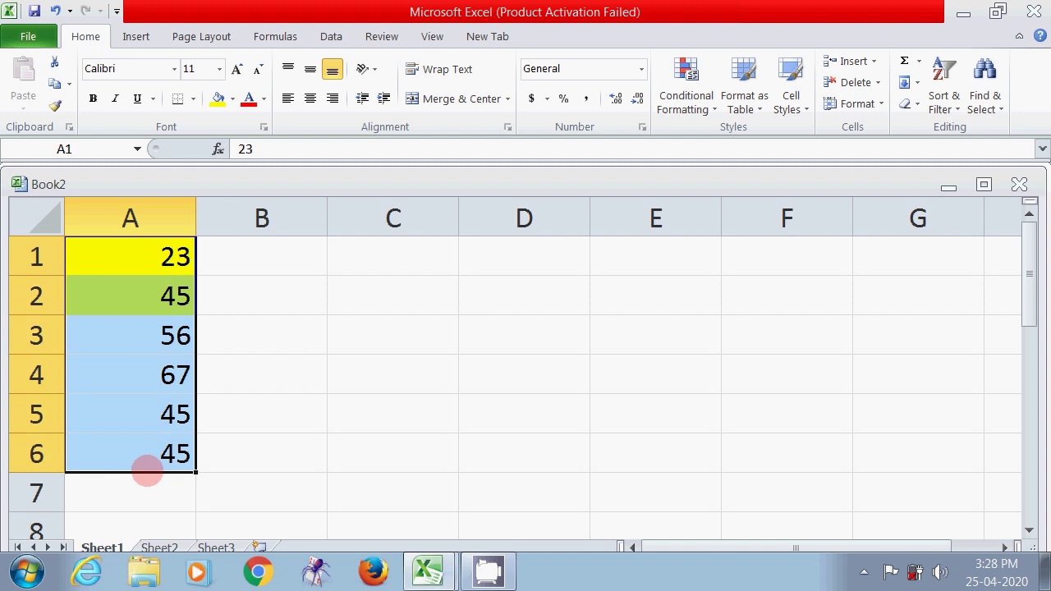
{"action": "left_click", "coordinate": [245, 463]}
{"action": "left_click", "coordinate": [159, 547]}
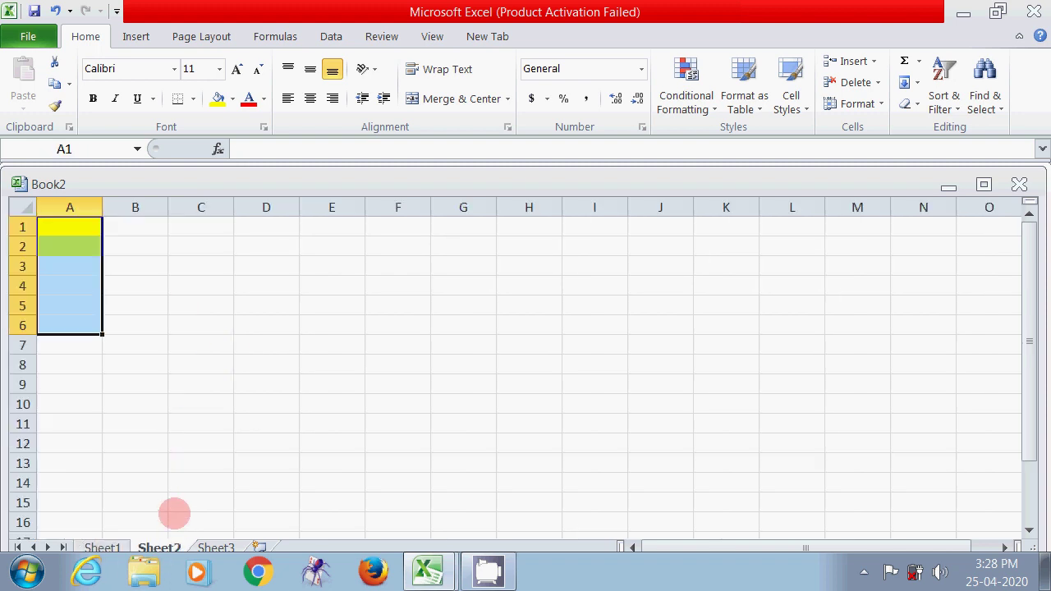
{"action": "key", "text": "ctrl+z"}
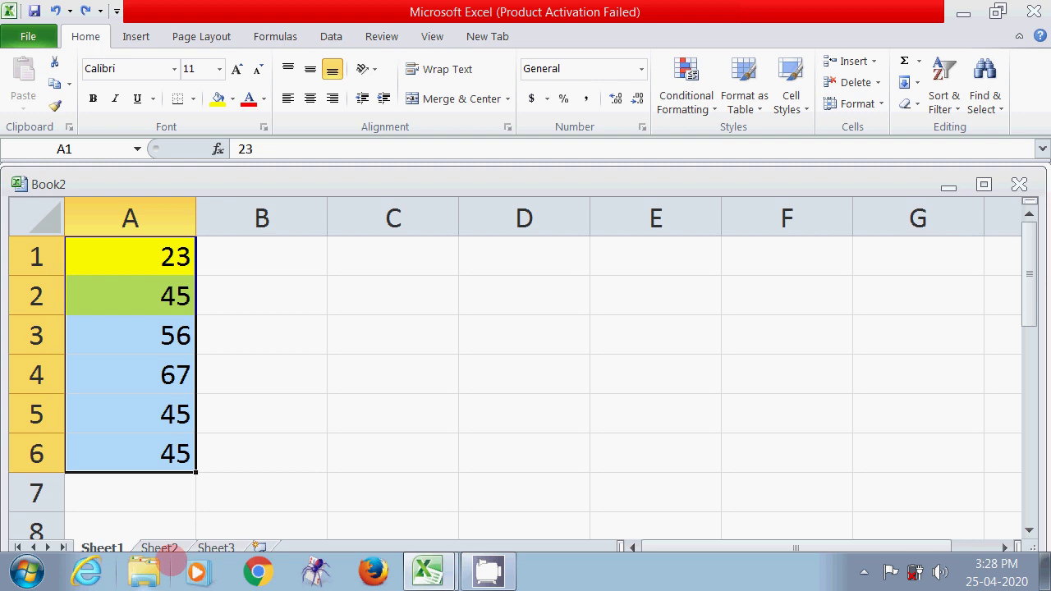
{"action": "left_click", "coordinate": [160, 547]}
- Check Sheet3, then reselect the values A1:A6 on Sheet1
{"action": "left_click", "coordinate": [216, 547]}
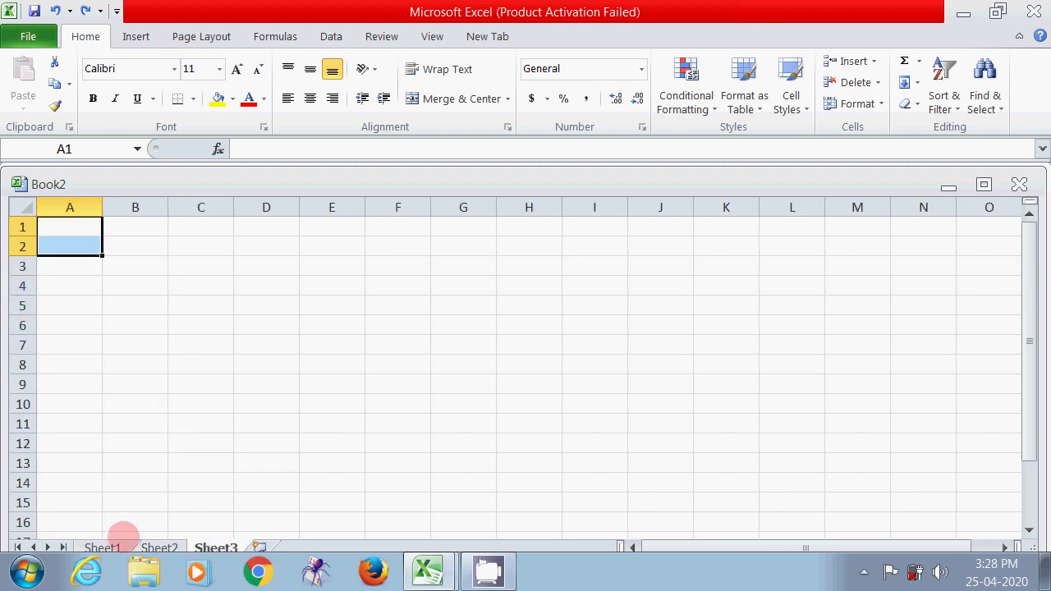
{"action": "left_click", "coordinate": [112, 545]}
{"action": "left_click", "coordinate": [189, 415]}
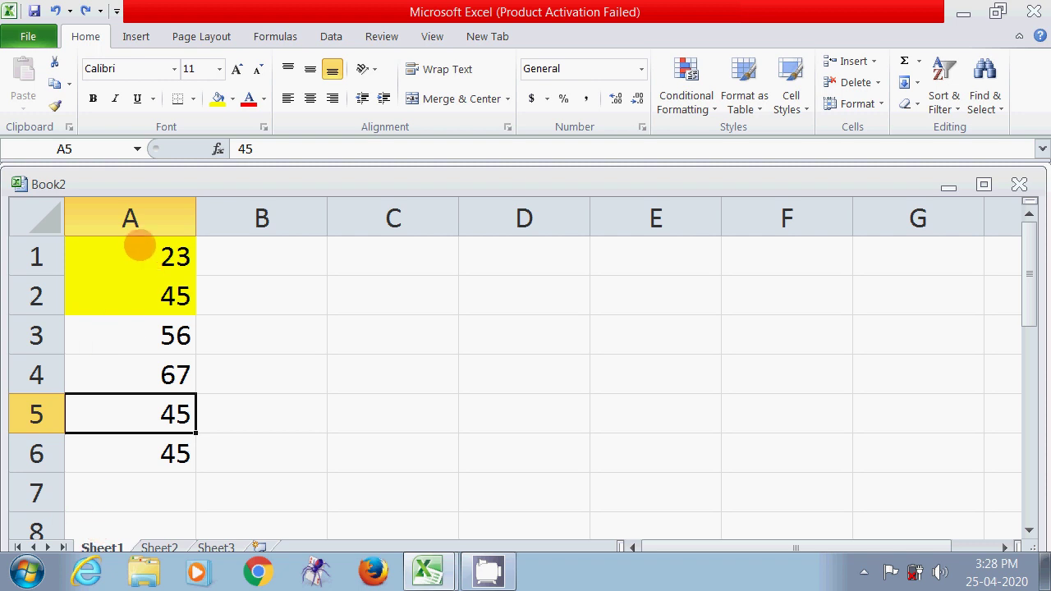
{"action": "left_click_drag", "start_coordinate": [133, 247], "coordinate": [160, 450]}
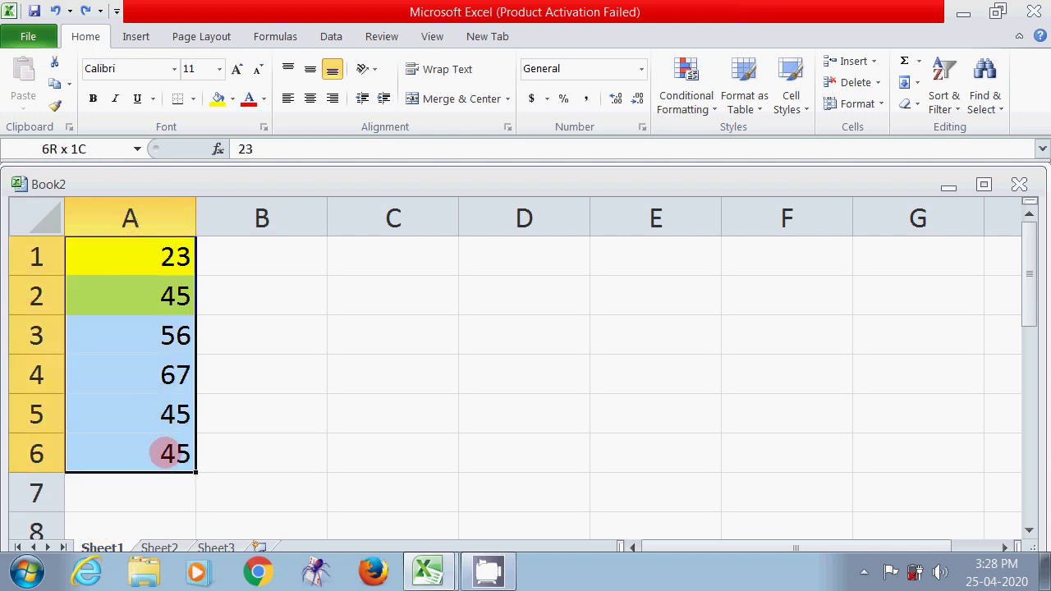
- Group Sheet2 with Sheet1 and fill A1:A6 across using the Contents option only
{"action": "left_click", "coordinate": [157, 546], "text": "ctrl"}
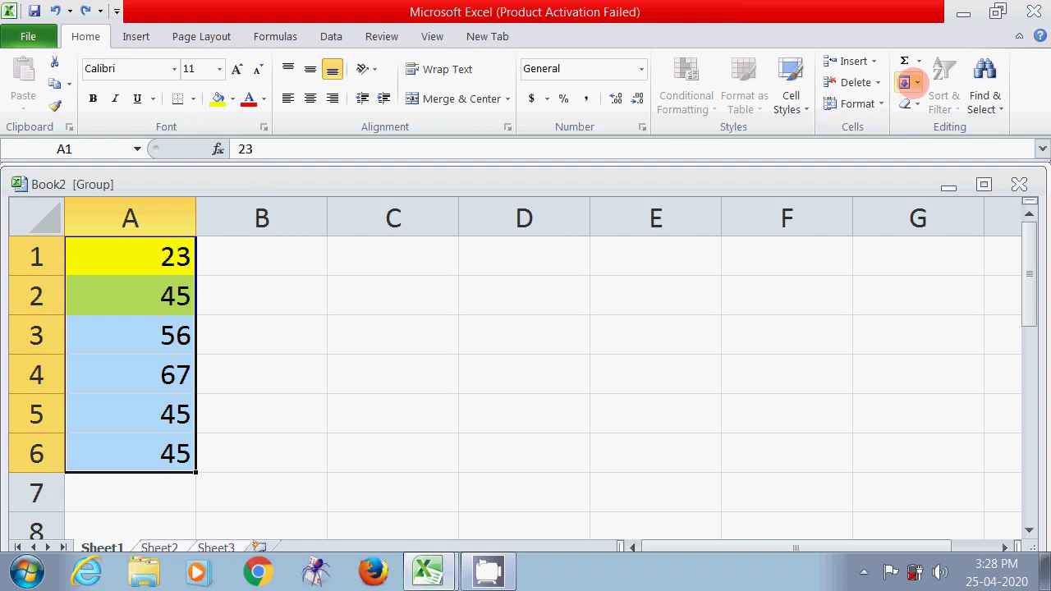
{"action": "left_click", "coordinate": [911, 82]}
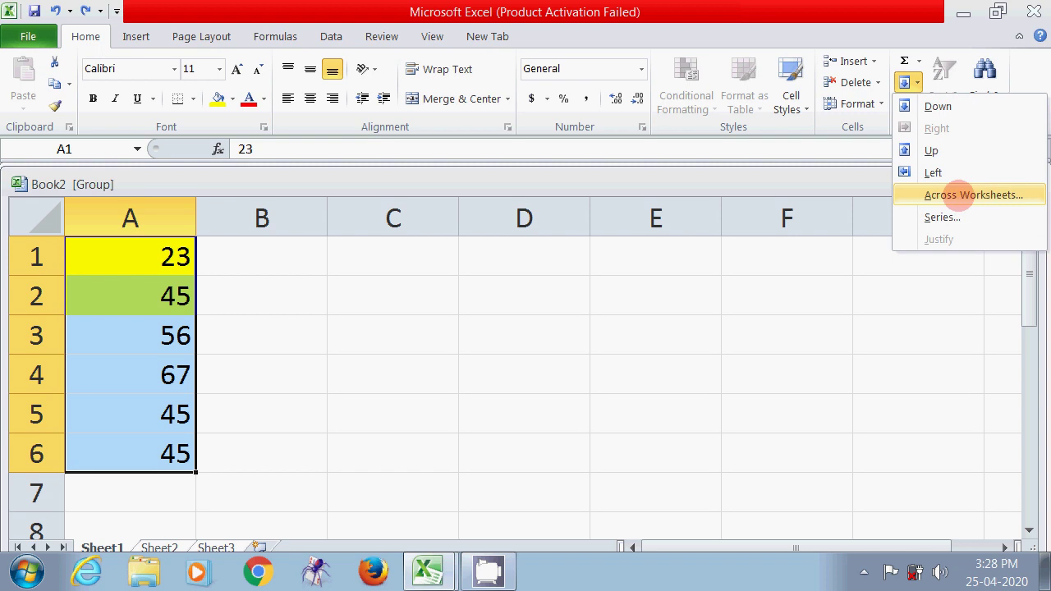
{"action": "left_click", "coordinate": [961, 195]}
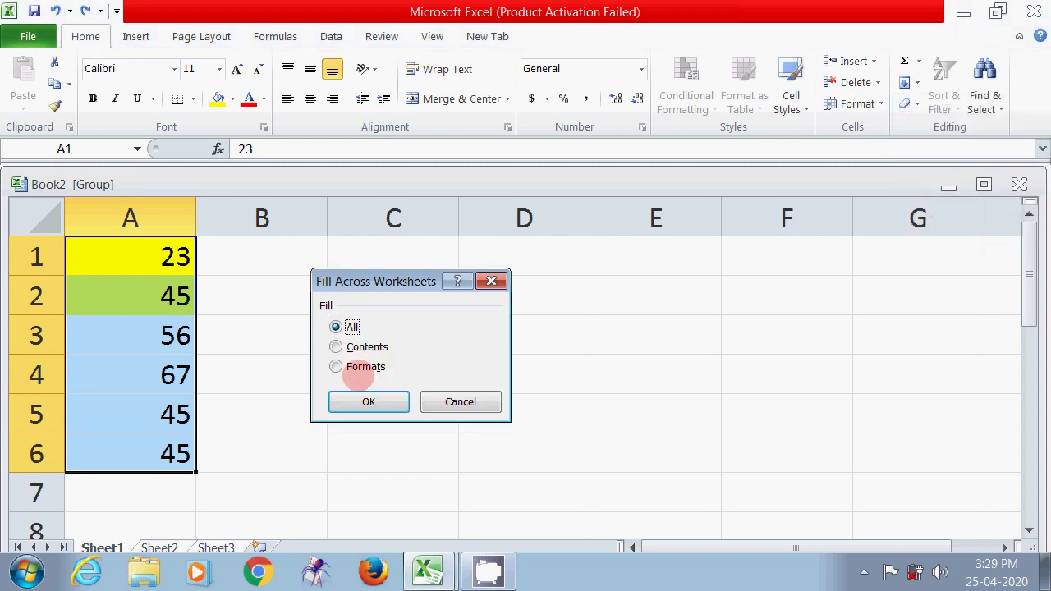
{"action": "left_click", "coordinate": [336, 346]}
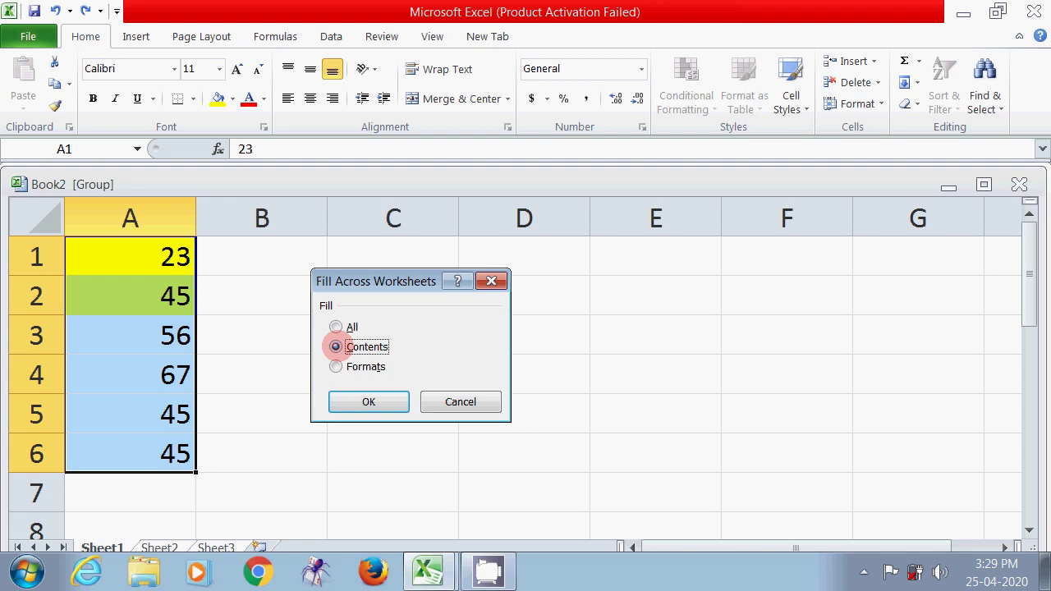
{"action": "left_click", "coordinate": [350, 405]}
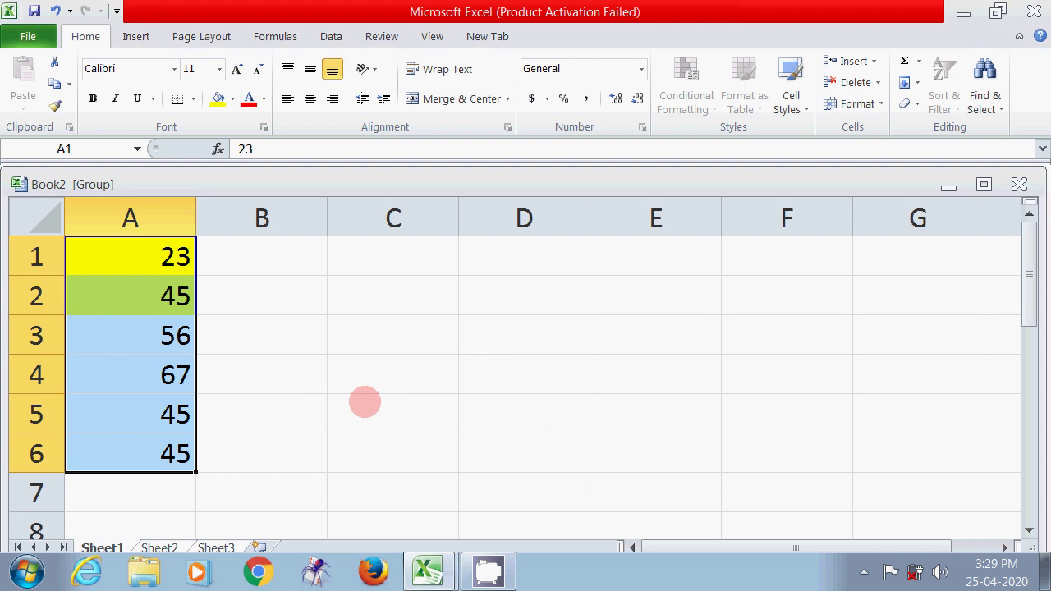
- Ungroup the sheets, check that Sheet2 and Sheet3 hold values 23 to 45, then clear the selection on Sheet1
{"action": "left_click", "coordinate": [159, 548]}
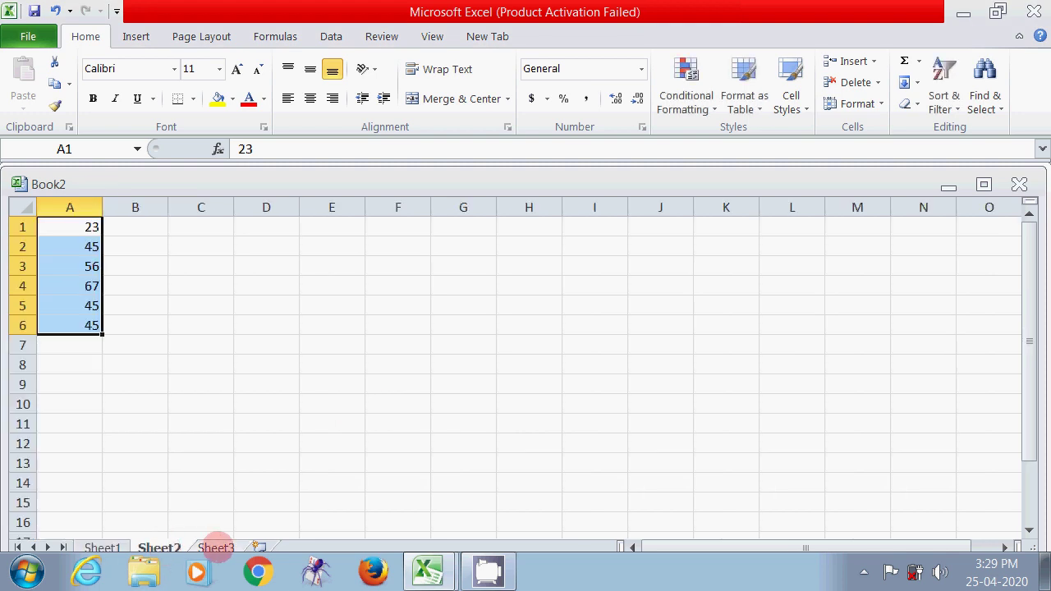
{"action": "left_click", "coordinate": [216, 548]}
{"action": "left_click", "coordinate": [104, 548]}
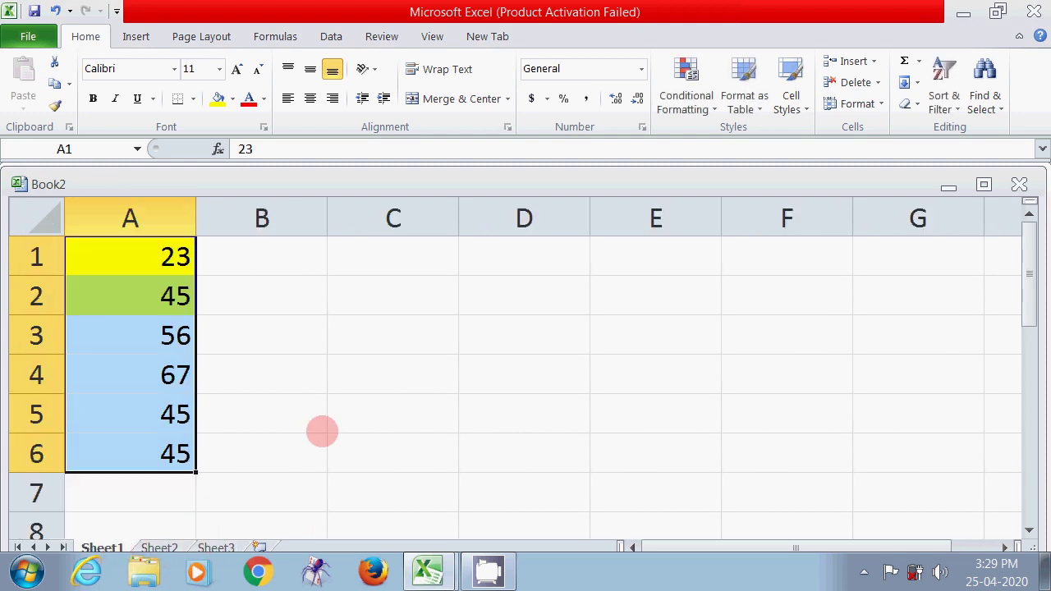
{"action": "left_click", "coordinate": [350, 416]}
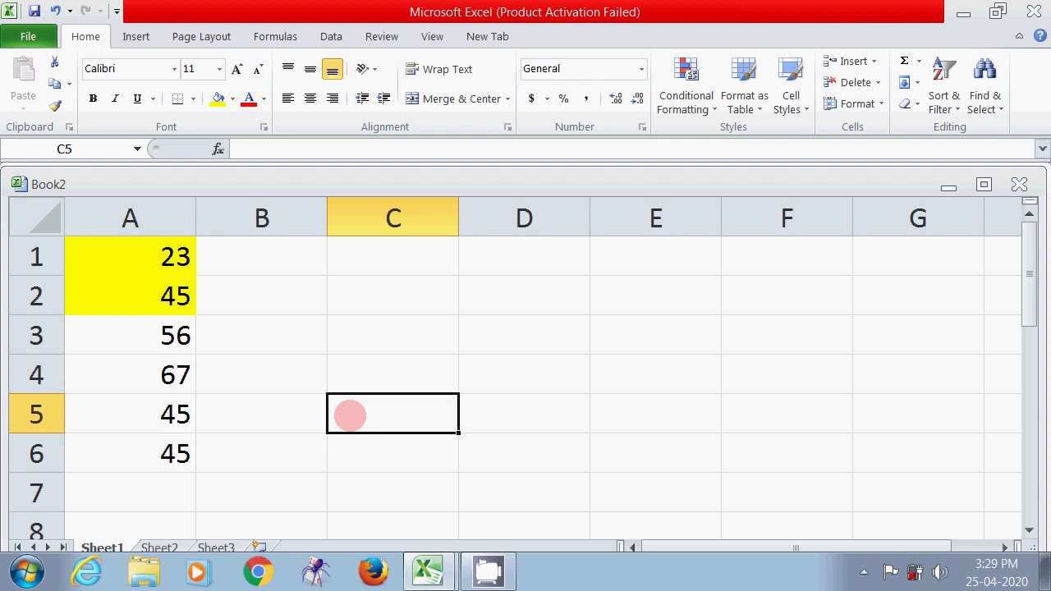